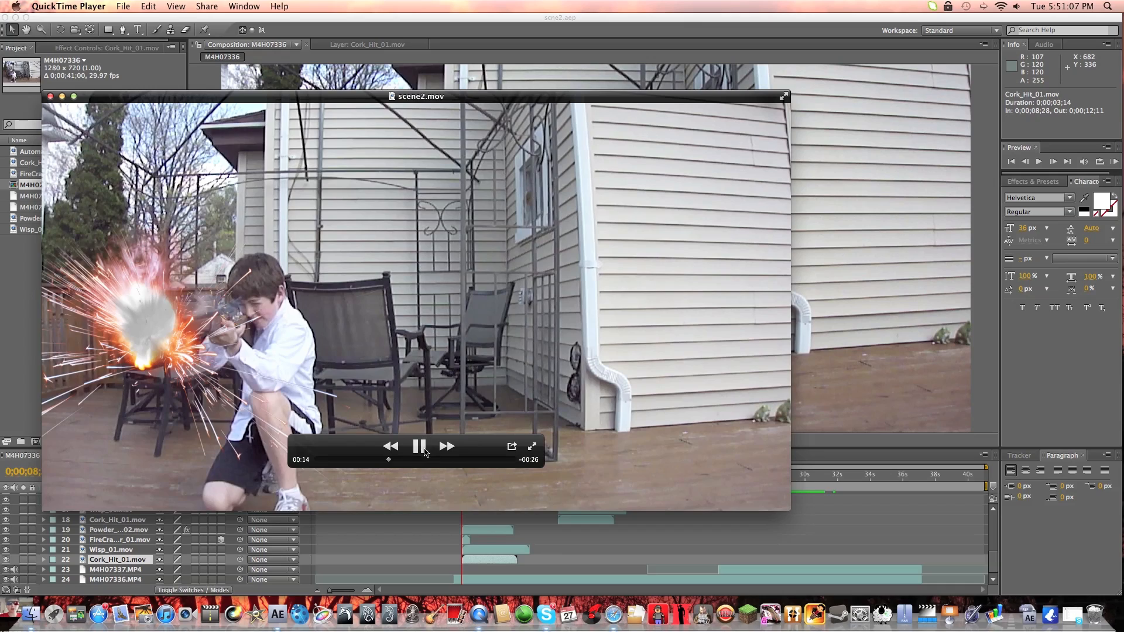
# Scrub through the rendered scene2.mov, put away the clip and the clonewar folder window, and switch to After Effects.
pyautogui.moveTo(396, 461); pyautogui.dragTo(454, 462)
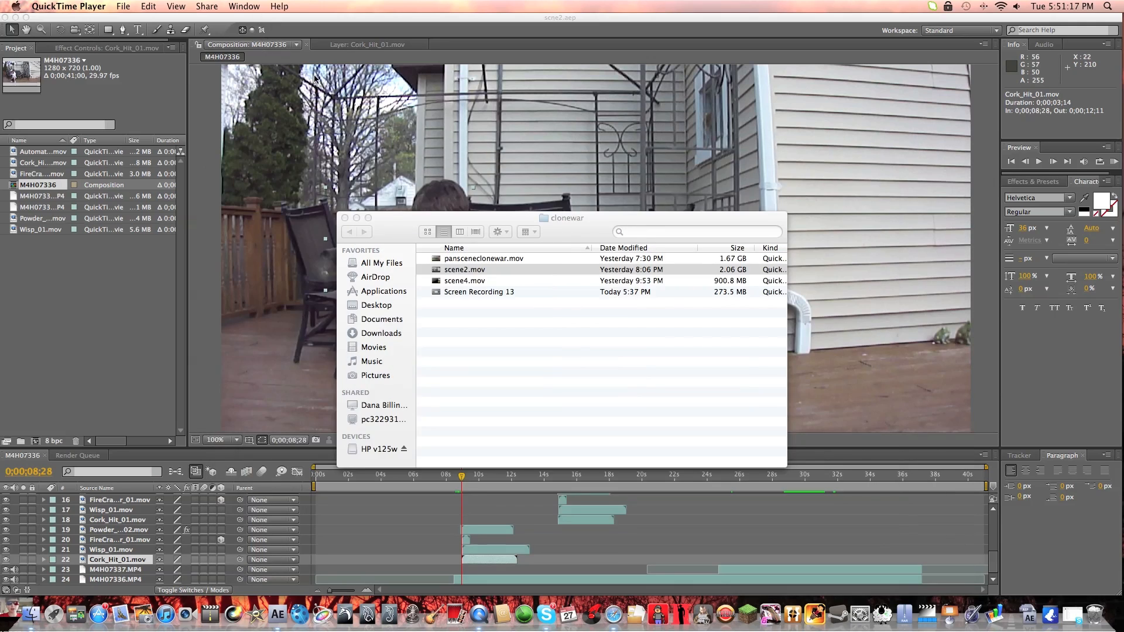
pyautogui.click(357, 219)
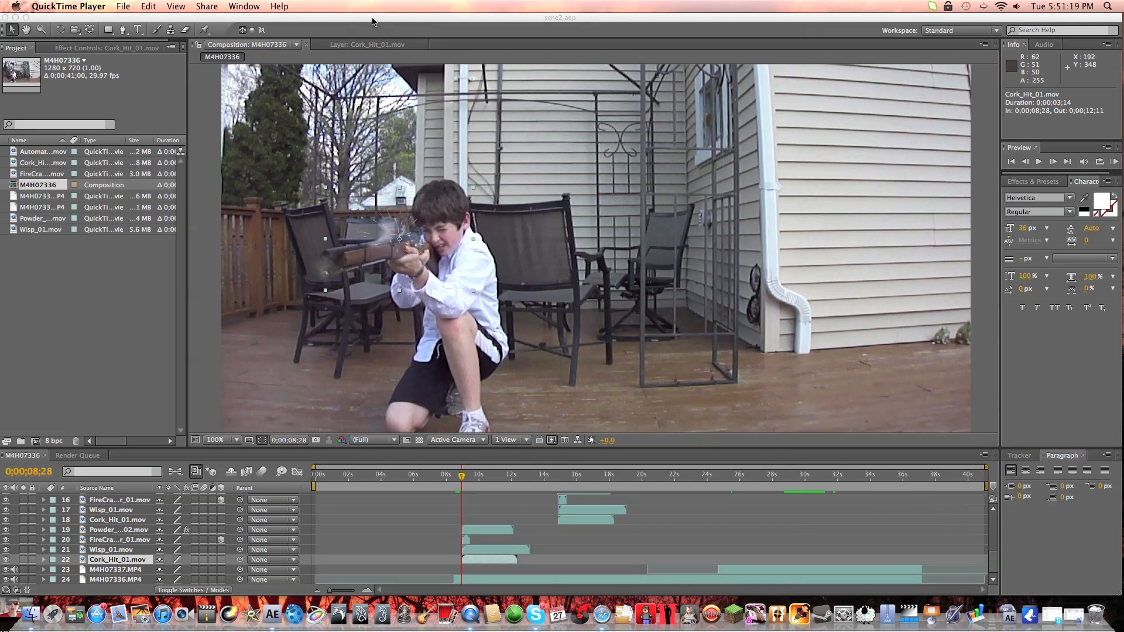
pyautogui.moveTo(376, 19); pyautogui.dragTo(373, 18)
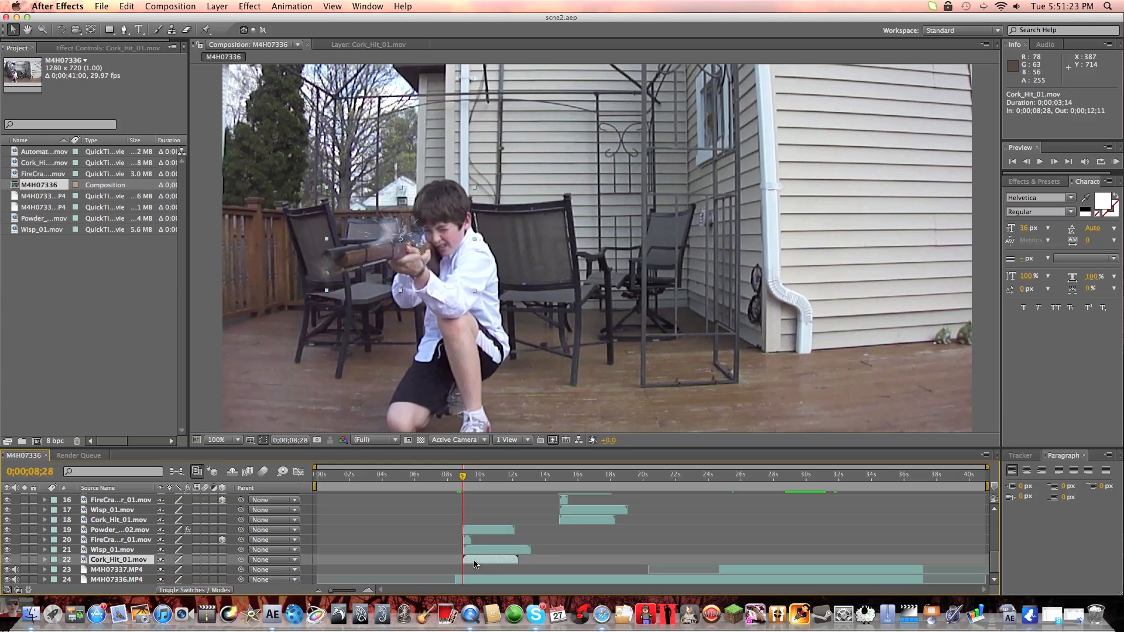
# Open the layer 22 Cork_Hit_01.mov footage on its own at 0;00;08;29, and return to the M4H07336 composition view.
pyautogui.doubleClick(470, 560)
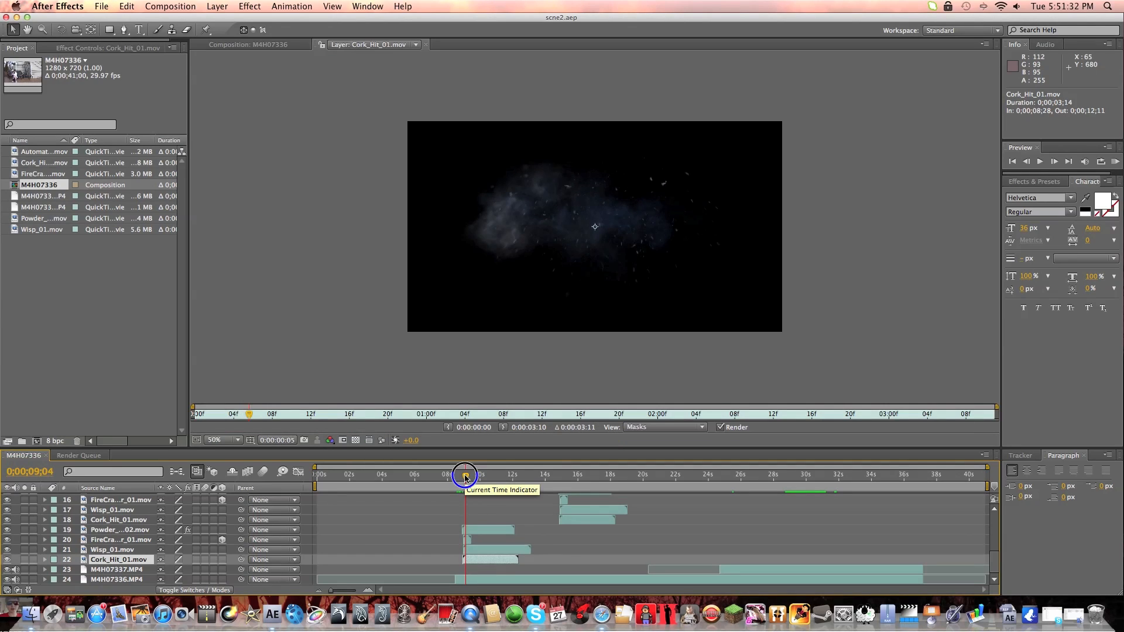
pyautogui.moveTo(464, 474); pyautogui.dragTo(464, 477)
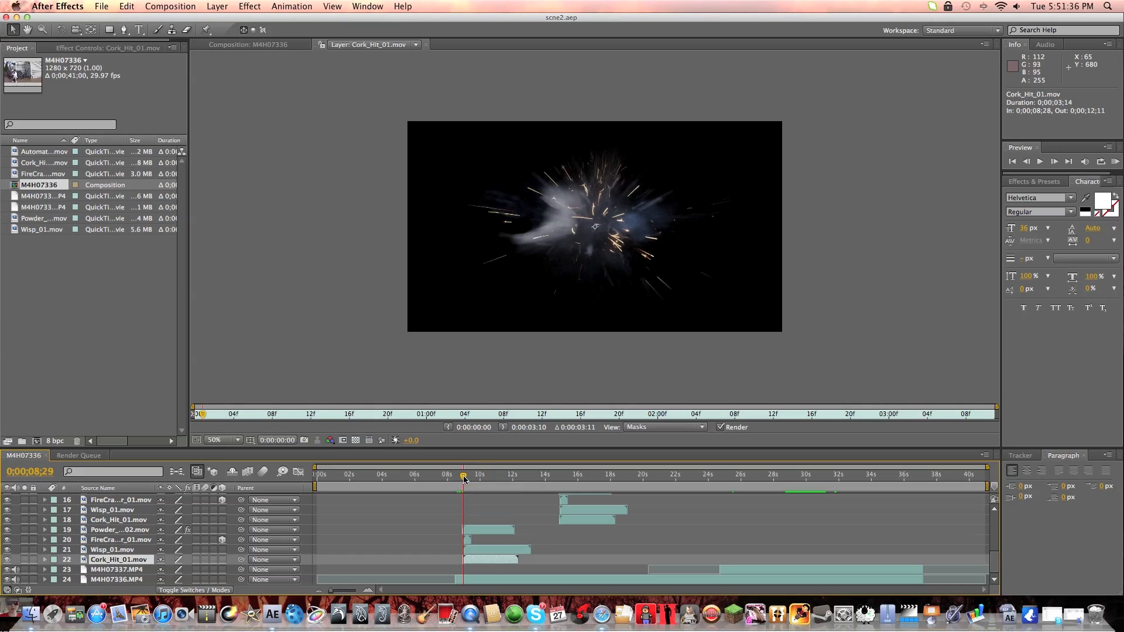
pyautogui.click(283, 46)
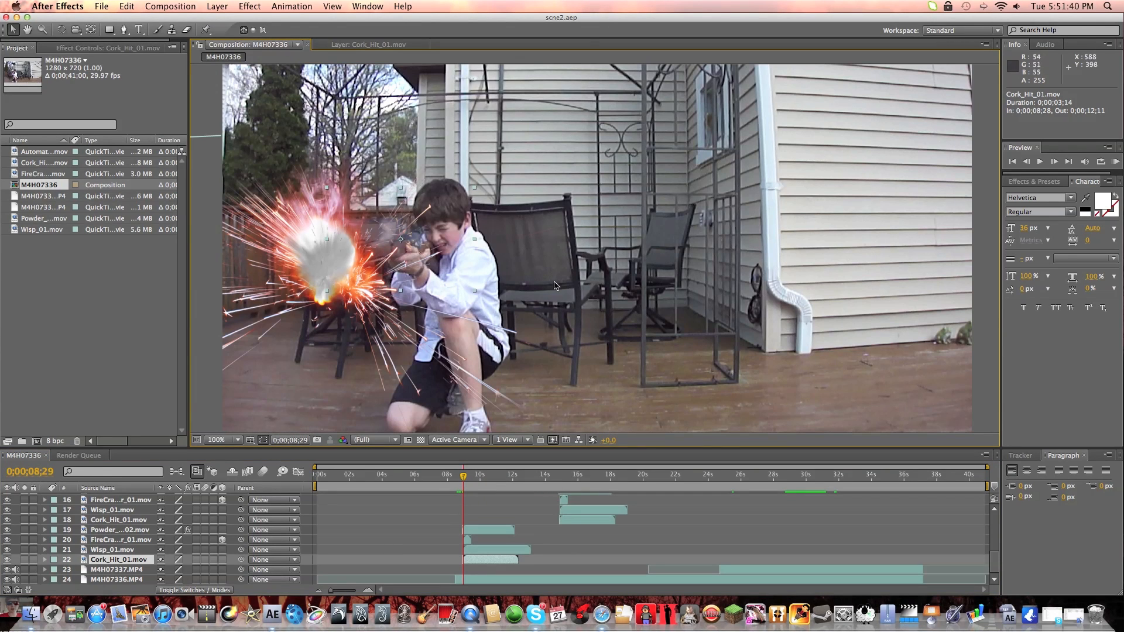
# Compare the frames around the first gunshot between 0;00;08;28 and 0;00;09;00, with the timeline enlarged to single frames.
pyautogui.press('pageup')
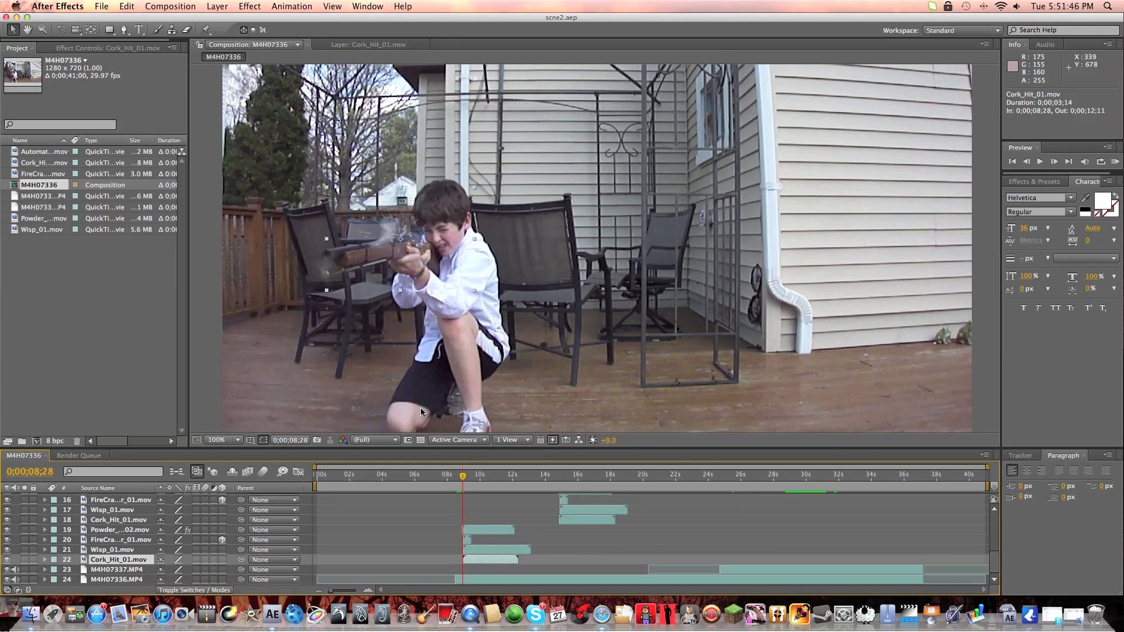
pyautogui.click(464, 478)
pyautogui.moveTo(462, 479); pyautogui.dragTo(464, 479)
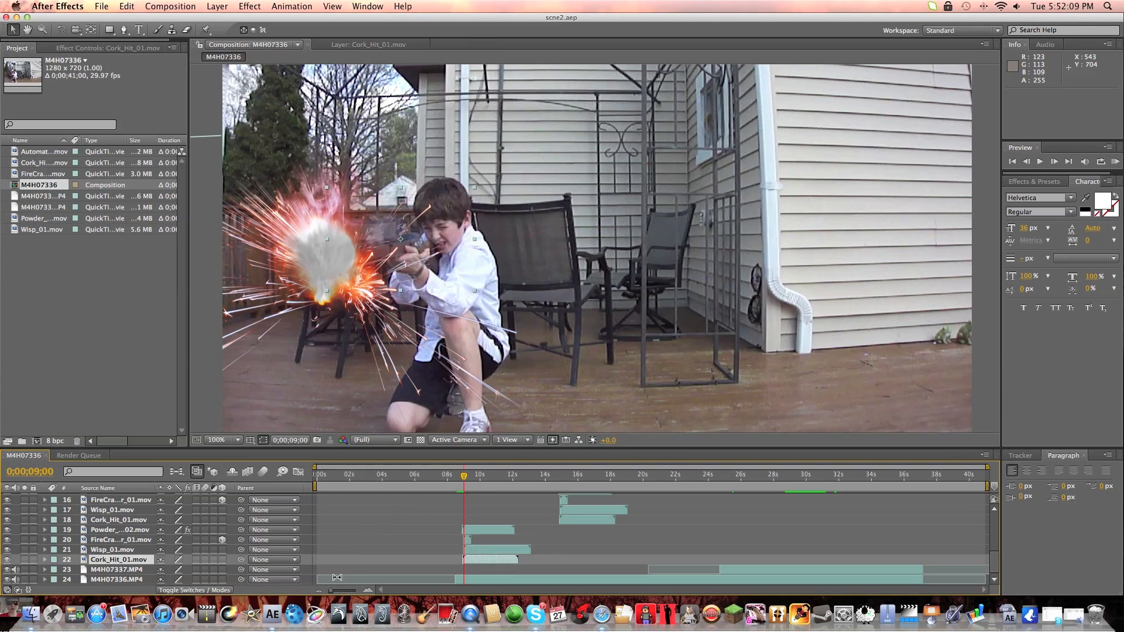
pyautogui.moveTo(335, 593); pyautogui.dragTo(357, 591)
pyautogui.click(592, 475)
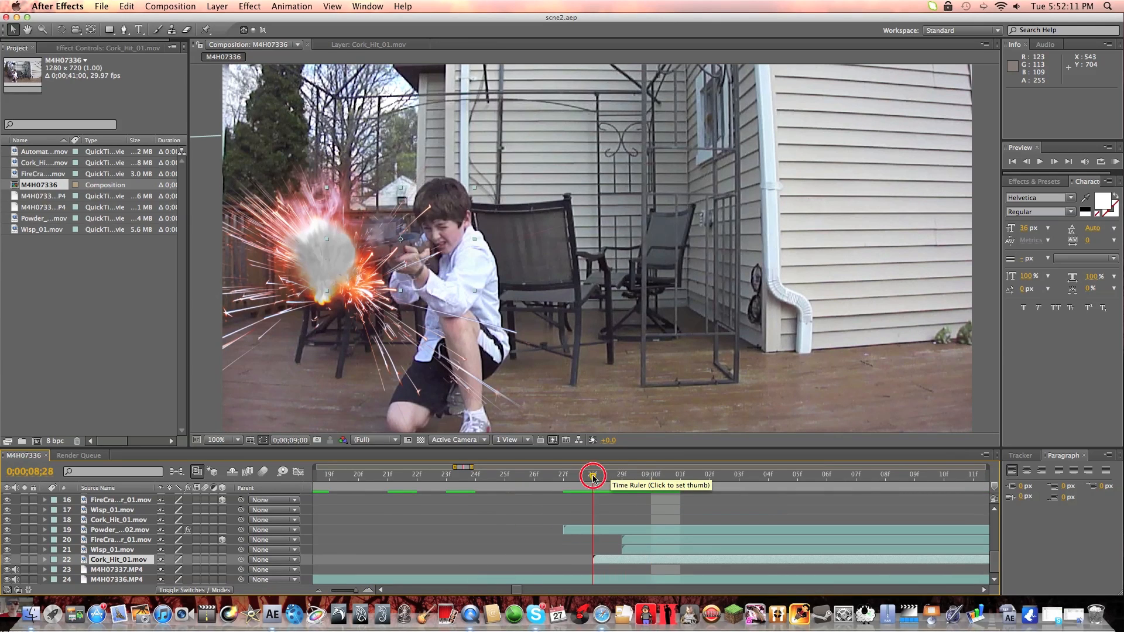
pyautogui.click(572, 480)
pyautogui.moveTo(572, 480)
pyautogui.mouseDown()
pyautogui.moveTo(603, 481)
pyautogui.moveTo(583, 483)
pyautogui.mouseUp()
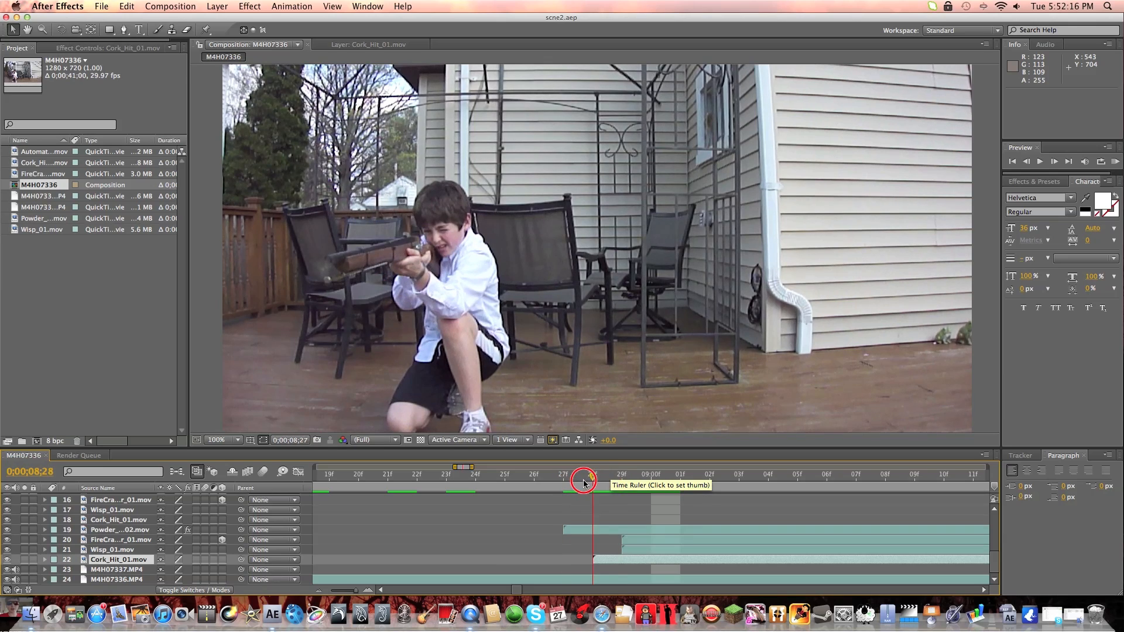
# Select the layer 21 Wisp_01.mov clip, preview the smoke from 0;00;09;00, and return to 0;00;08;28.
pyautogui.click(124, 550)
pyautogui.moveTo(595, 480); pyautogui.dragTo(655, 483)
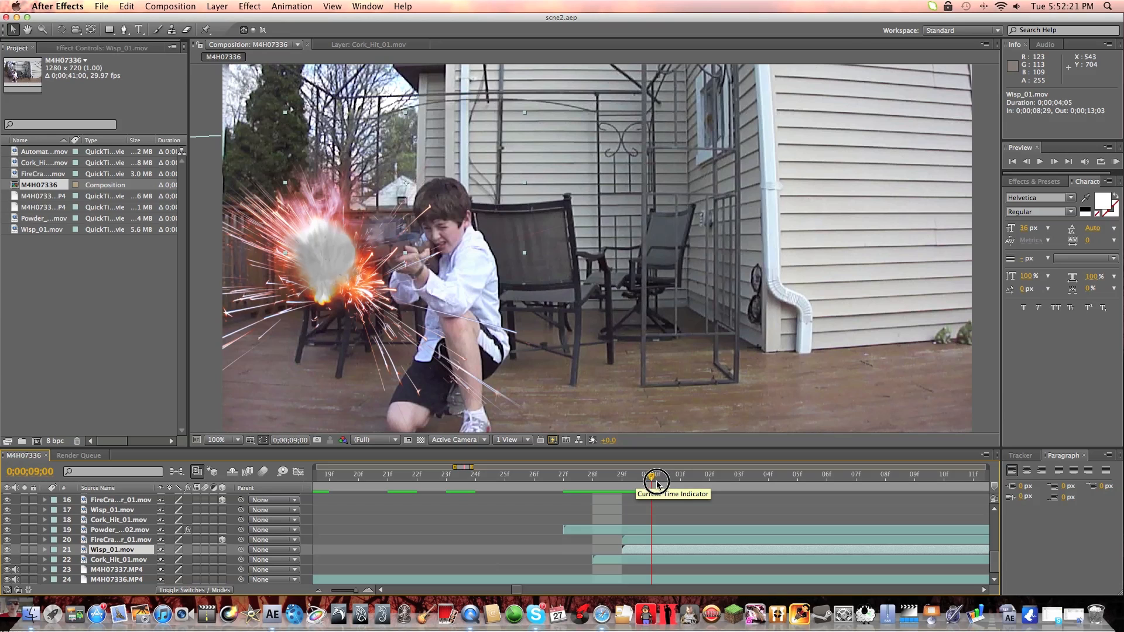
pyautogui.press('space')
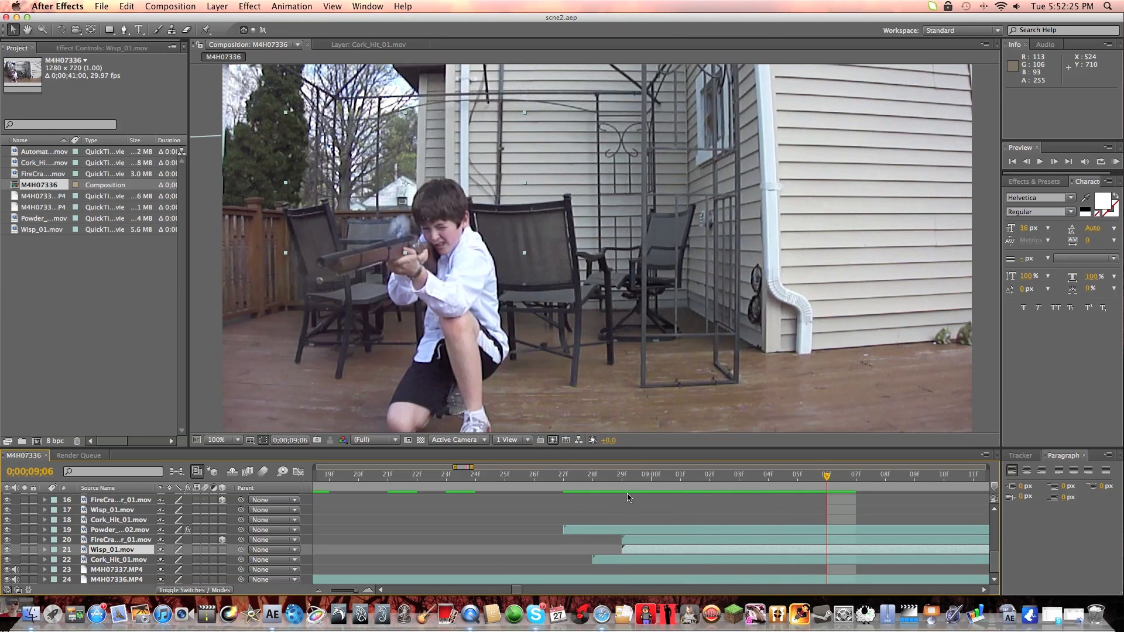
pyautogui.click(593, 490)
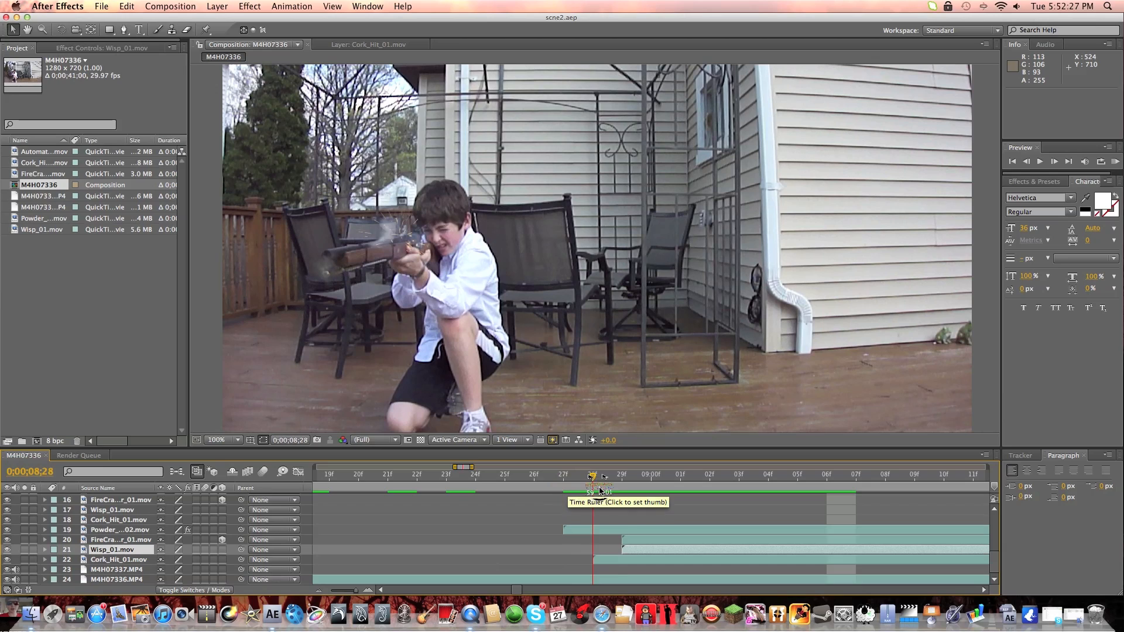
# Select the layer 20 FireCracker_01.mov clip and examine its muzzle flash at 0;00;08;29.
pyautogui.click(135, 539)
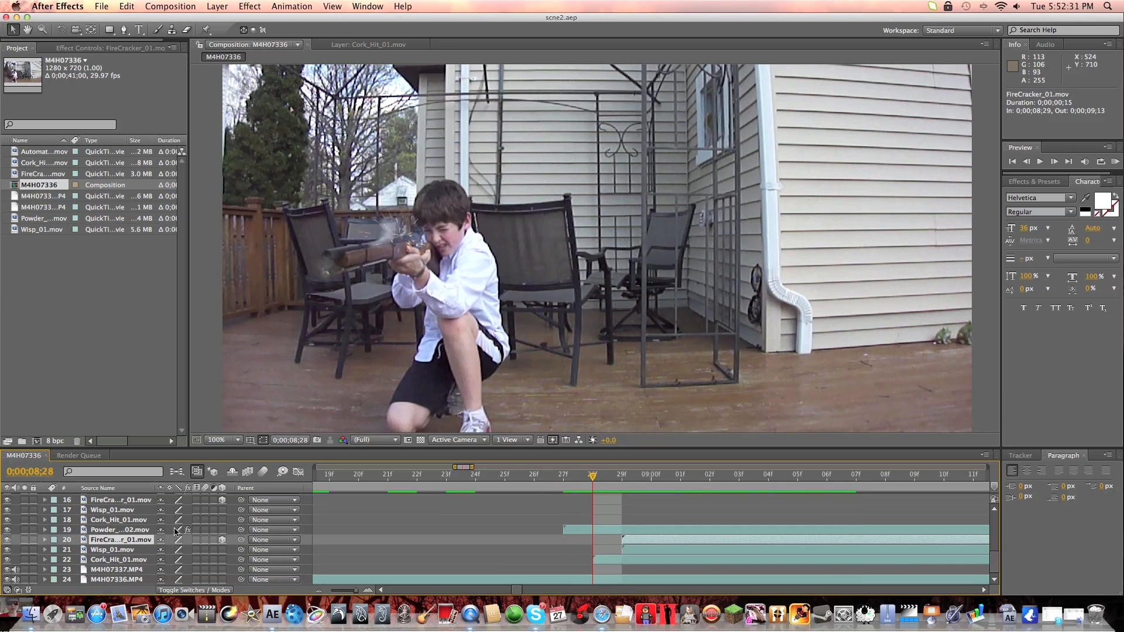
pyautogui.click(622, 475)
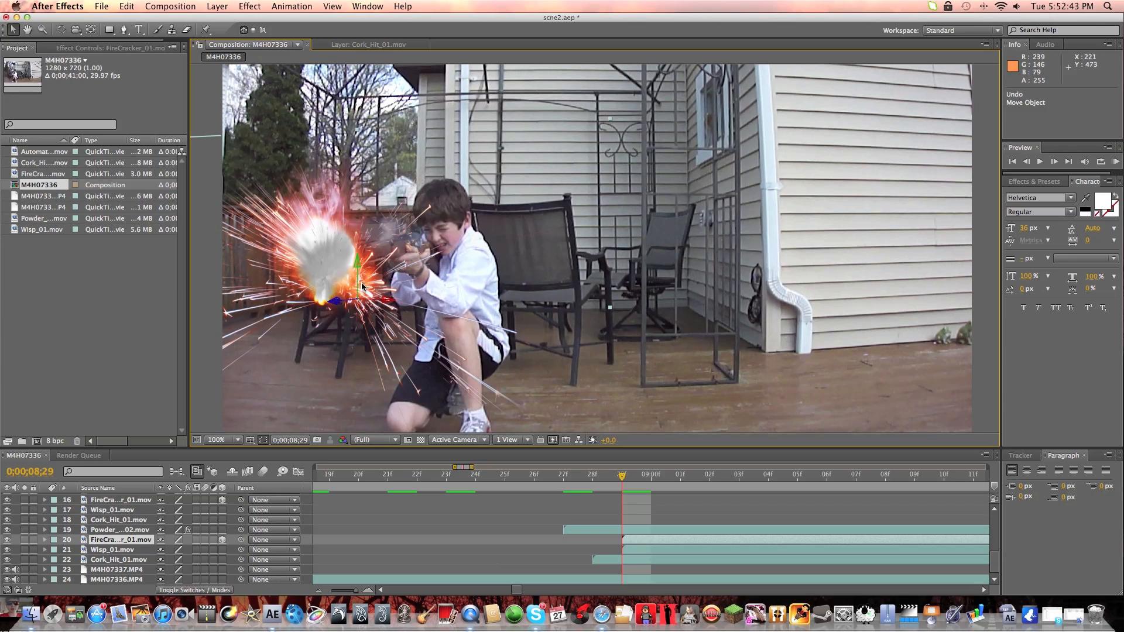
pyautogui.moveTo(621, 478)
pyautogui.mouseDown()
pyautogui.moveTo(586, 479)
pyautogui.moveTo(622, 478)
pyautogui.mouseUp()
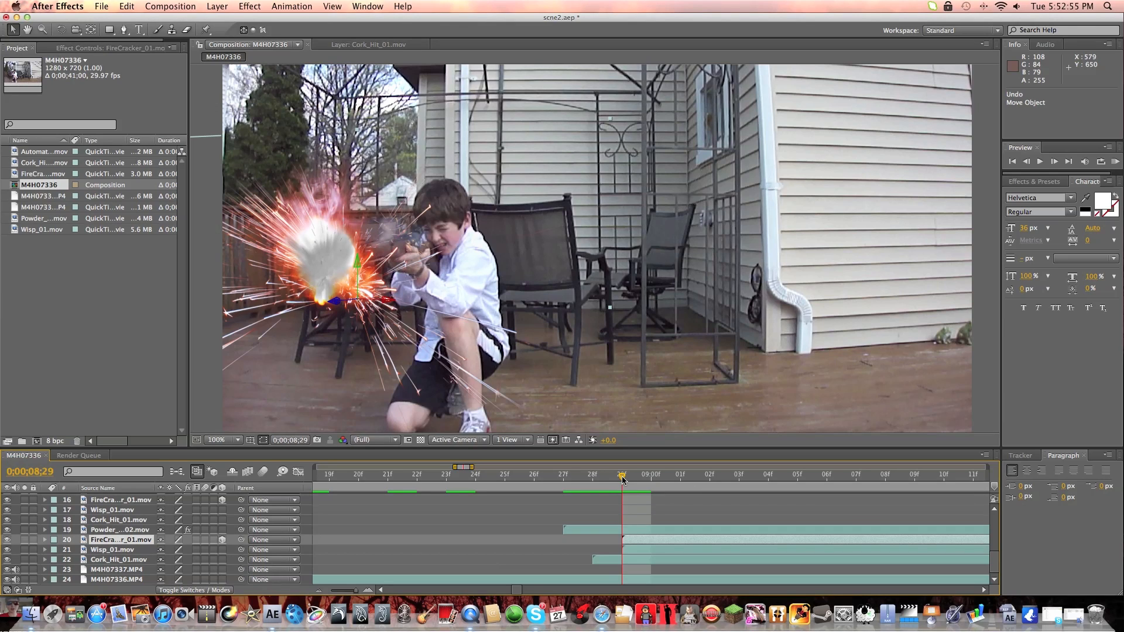
pyautogui.moveTo(623, 479)
pyautogui.mouseDown()
pyautogui.moveTo(673, 479)
pyautogui.moveTo(602, 478)
pyautogui.moveTo(658, 477)
pyautogui.moveTo(605, 478)
pyautogui.moveTo(621, 477)
pyautogui.mouseUp()
# Select the layer 19 Powder_Hits_02.mov clip and scrub through its smoke puff to 0;00;09;03.
pyautogui.click(111, 530)
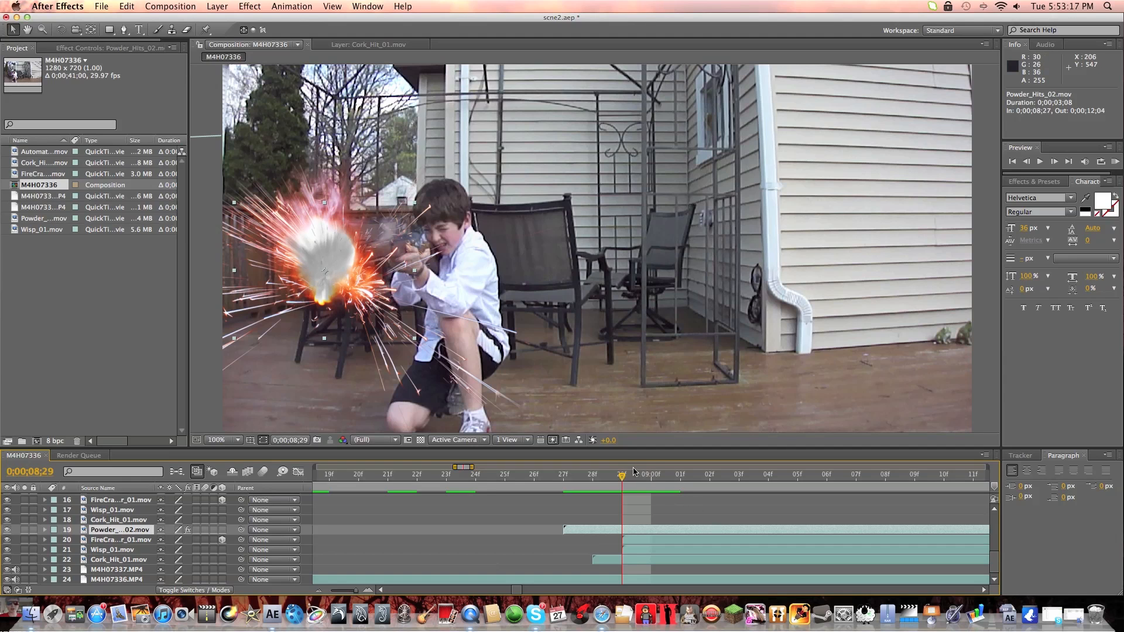
pyautogui.click(680, 475)
pyautogui.moveTo(647, 482); pyautogui.dragTo(740, 485)
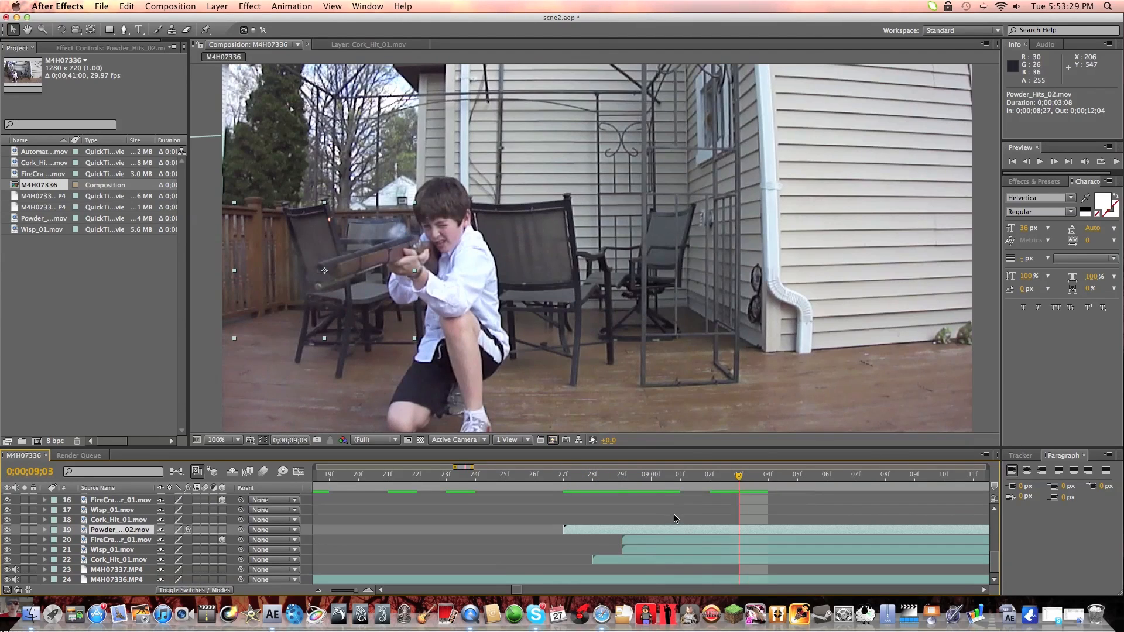
# Show the whole timeline, and scrub and preview the start of the M4H07337.MP4 clip from about 0;00;24;10 to 0;00;25;22.
pyautogui.press('=')
pyautogui.moveTo(359, 593); pyautogui.dragTo(331, 591)
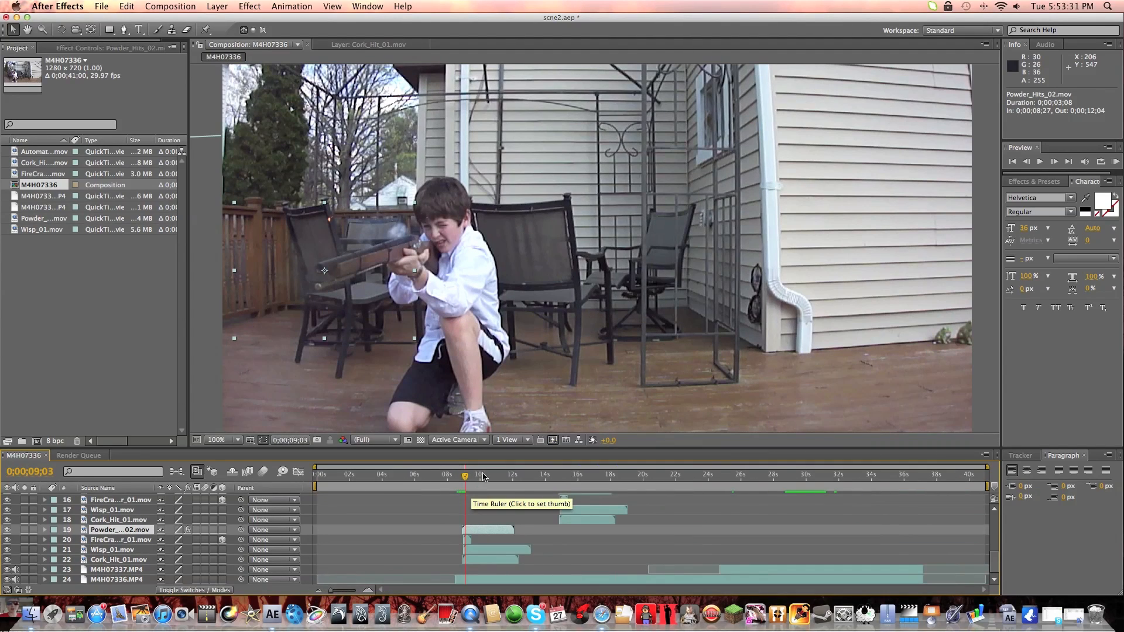
pyautogui.click(697, 497)
pyautogui.moveTo(697, 497); pyautogui.dragTo(714, 492)
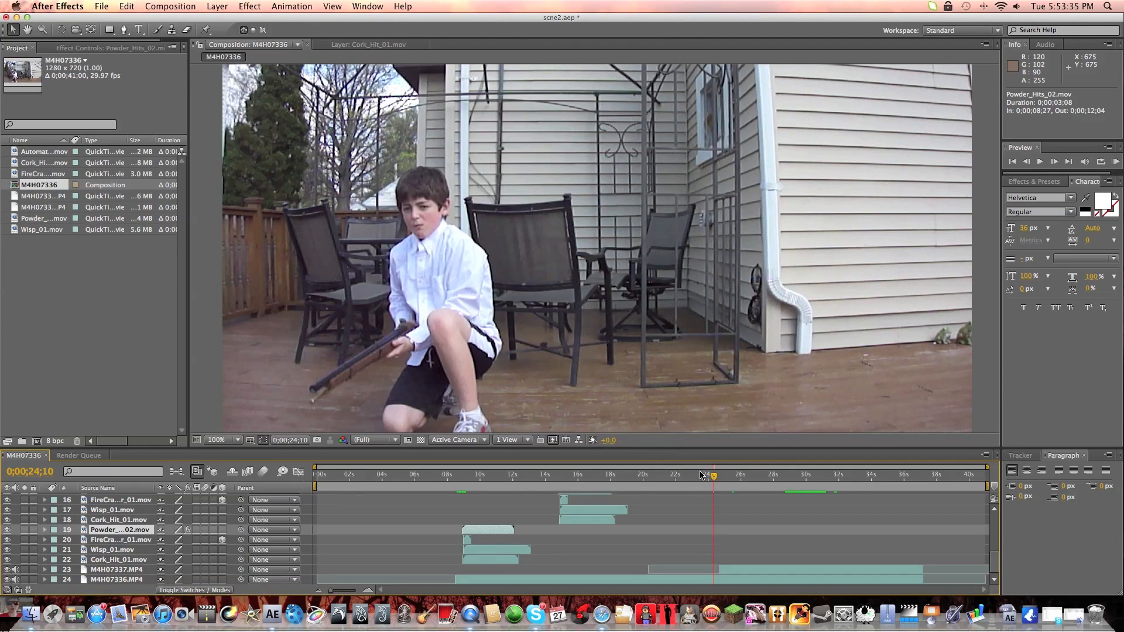
pyautogui.moveTo(718, 477); pyautogui.dragTo(723, 477)
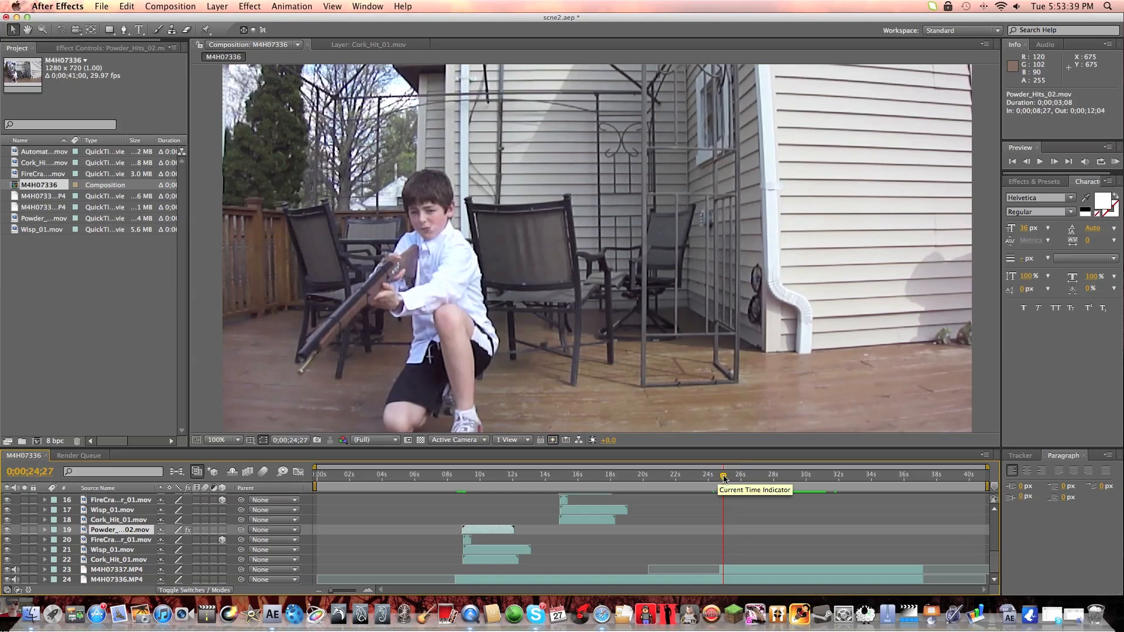
pyautogui.moveTo(724, 477)
pyautogui.mouseDown()
pyautogui.moveTo(741, 480)
pyautogui.moveTo(719, 482)
pyautogui.mouseUp()
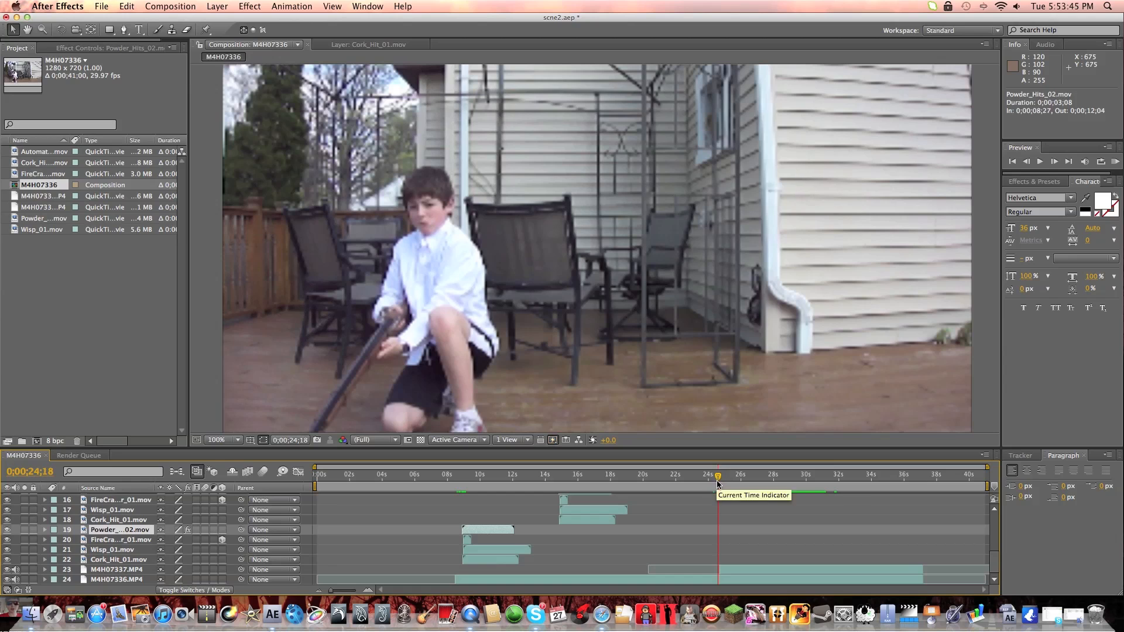
pyautogui.press('space')
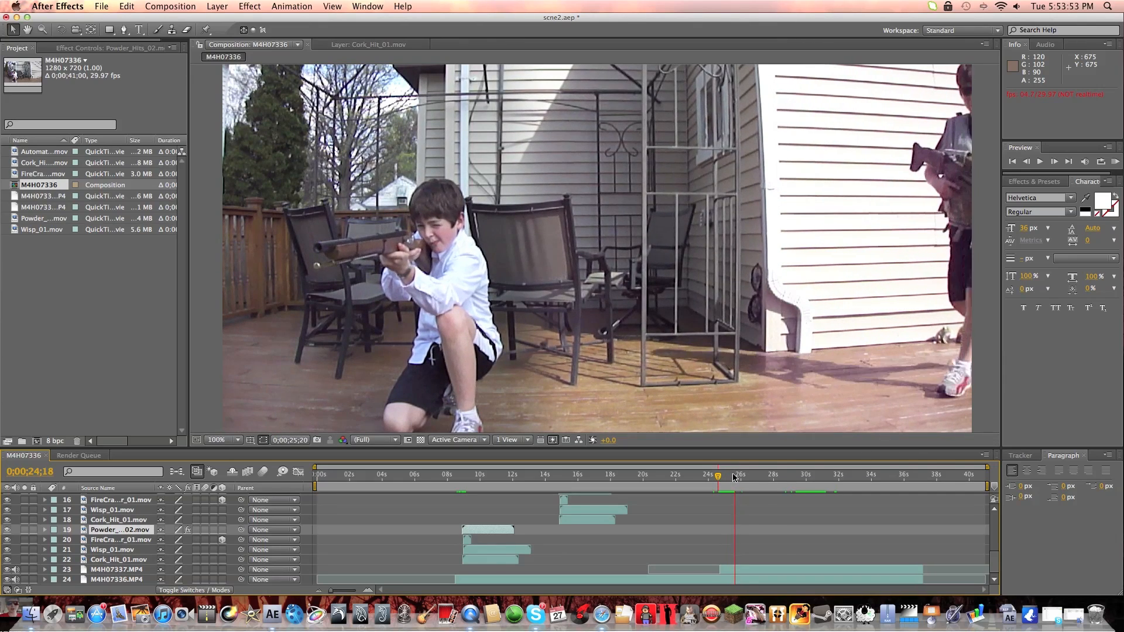
pyautogui.click(734, 475)
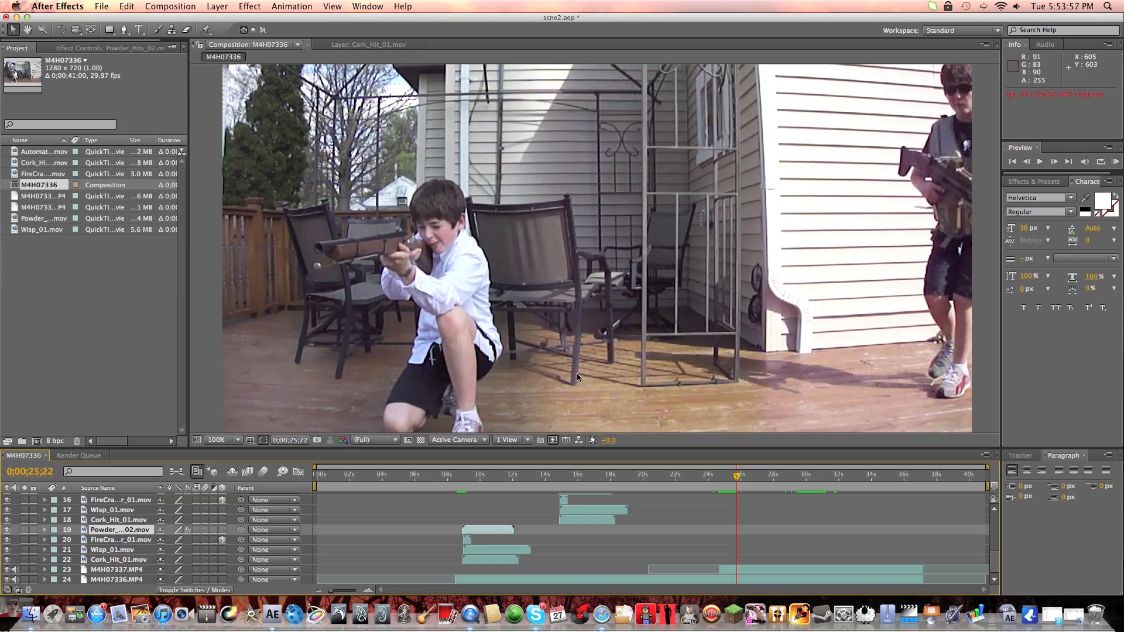
# Examine the second gunshot at 0;00;14;28 and the top layers' effects for the shot around 0;00;31;12.
pyautogui.click(557, 477)
pyautogui.moveTo(558, 477); pyautogui.dragTo(561, 478)
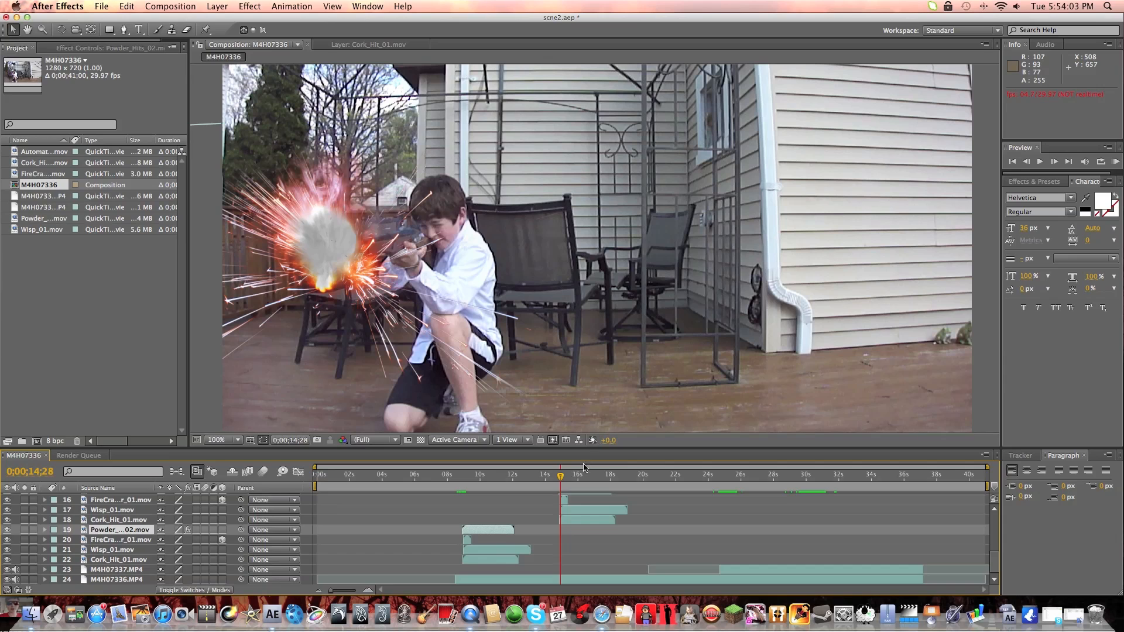
pyautogui.scroll(4, 582, 518)
pyautogui.scroll(2, 582, 517)
pyautogui.click(824, 482)
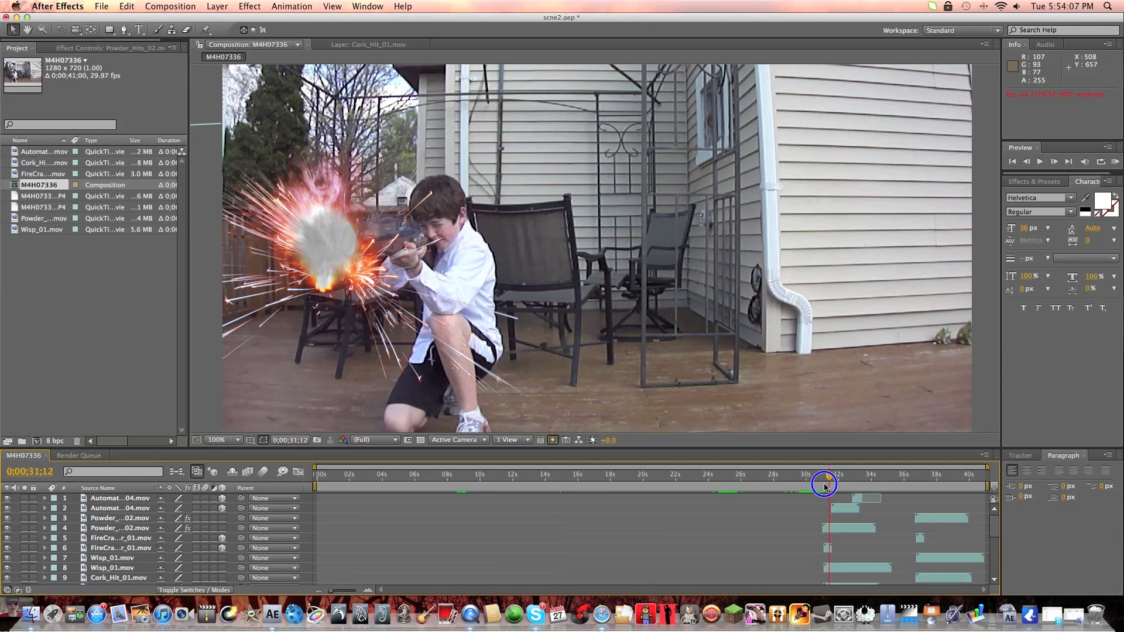
pyautogui.moveTo(823, 484); pyautogui.dragTo(825, 486)
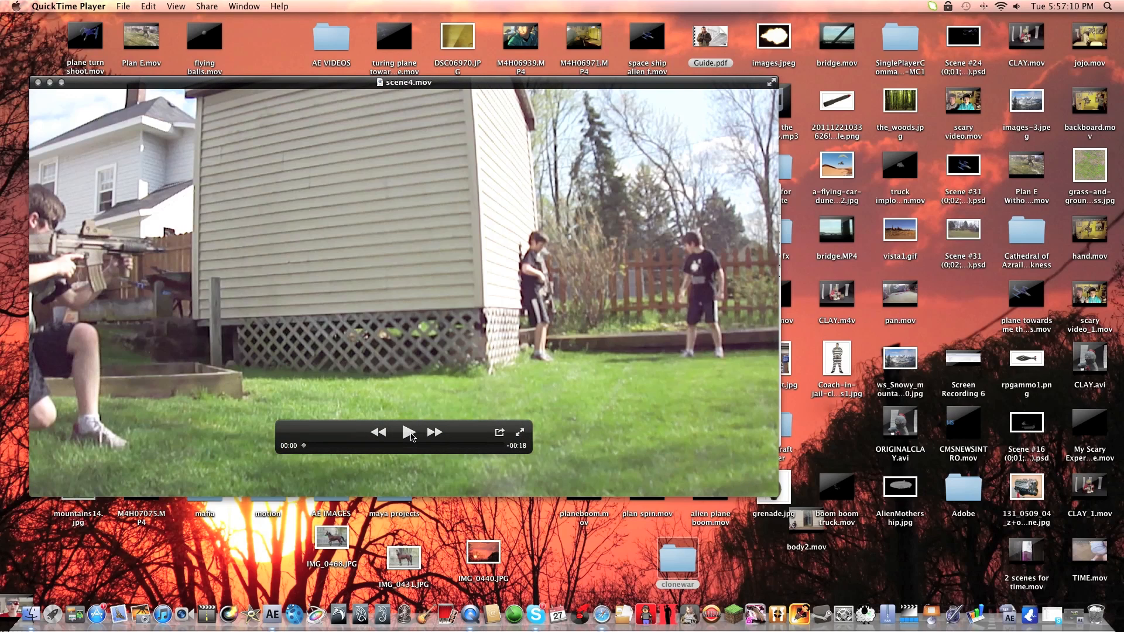
# Play the rendered scene4.mov in QuickTime Player, pause it, and scrub back through its opening to 00:03.
pyautogui.click(410, 433)
pyautogui.click(408, 433)
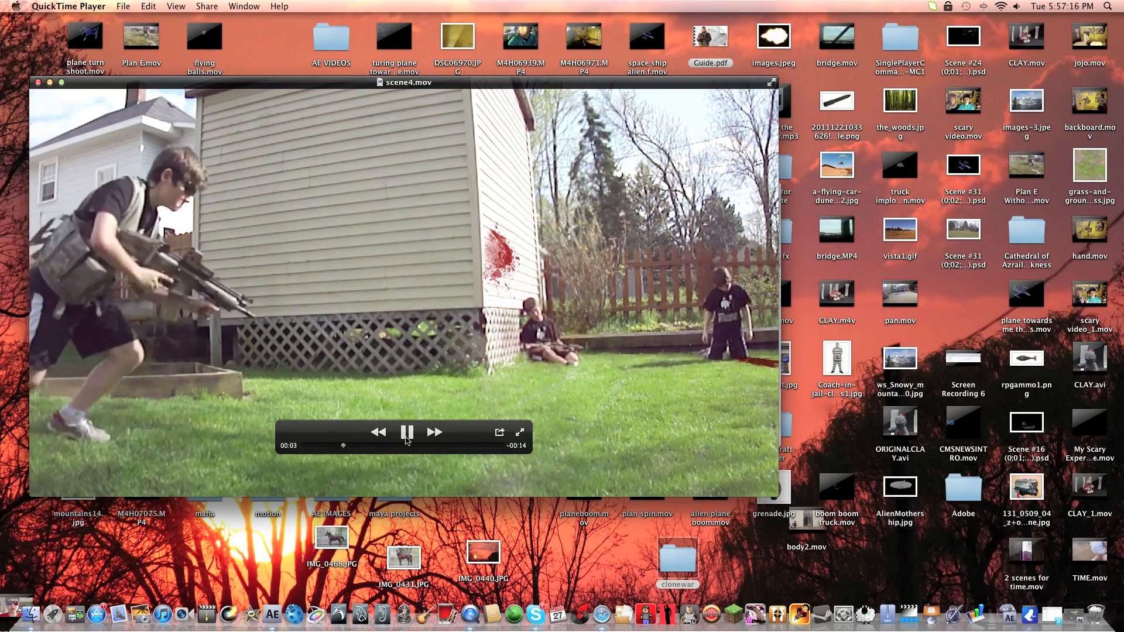
pyautogui.click(407, 433)
pyautogui.moveTo(360, 446); pyautogui.dragTo(313, 451)
pyautogui.moveTo(303, 448); pyautogui.dragTo(338, 443)
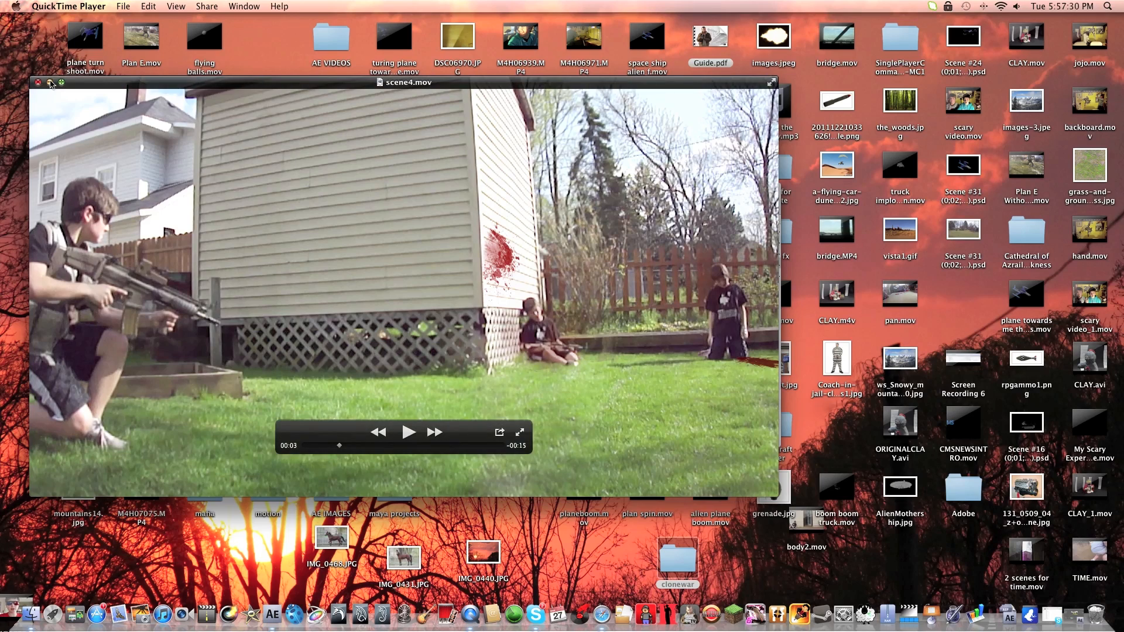
# Switch to the scene3.aep project in After Effects, go to 0;00;00;00, and look through the M4H07349 composition's layer stack.
pyautogui.click(1076, 620)
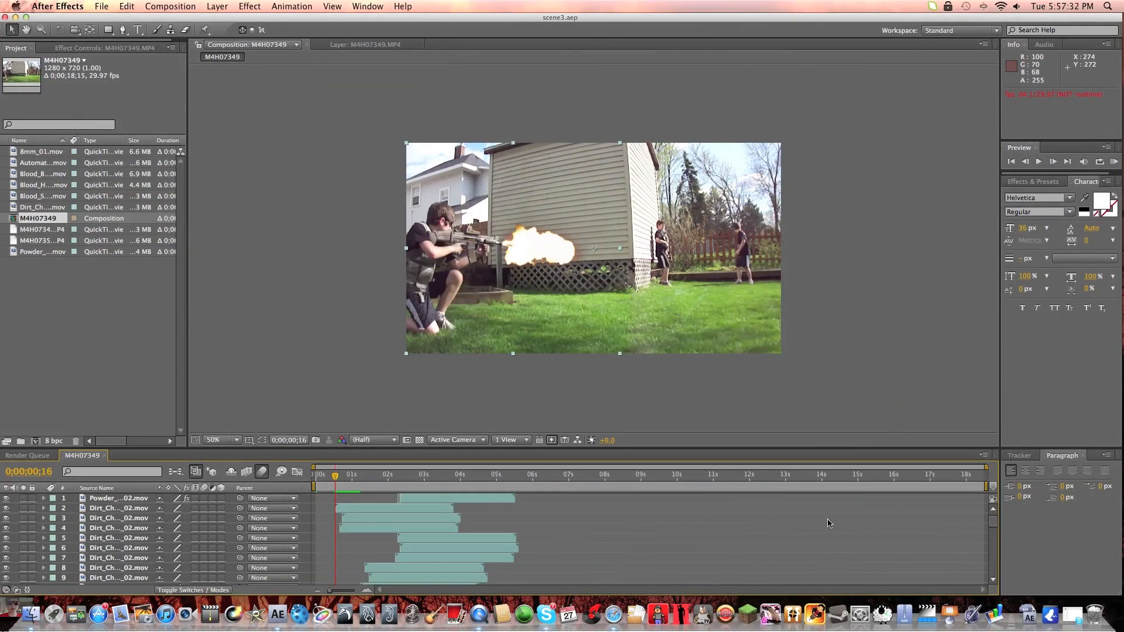
pyautogui.moveTo(335, 475); pyautogui.dragTo(317, 481)
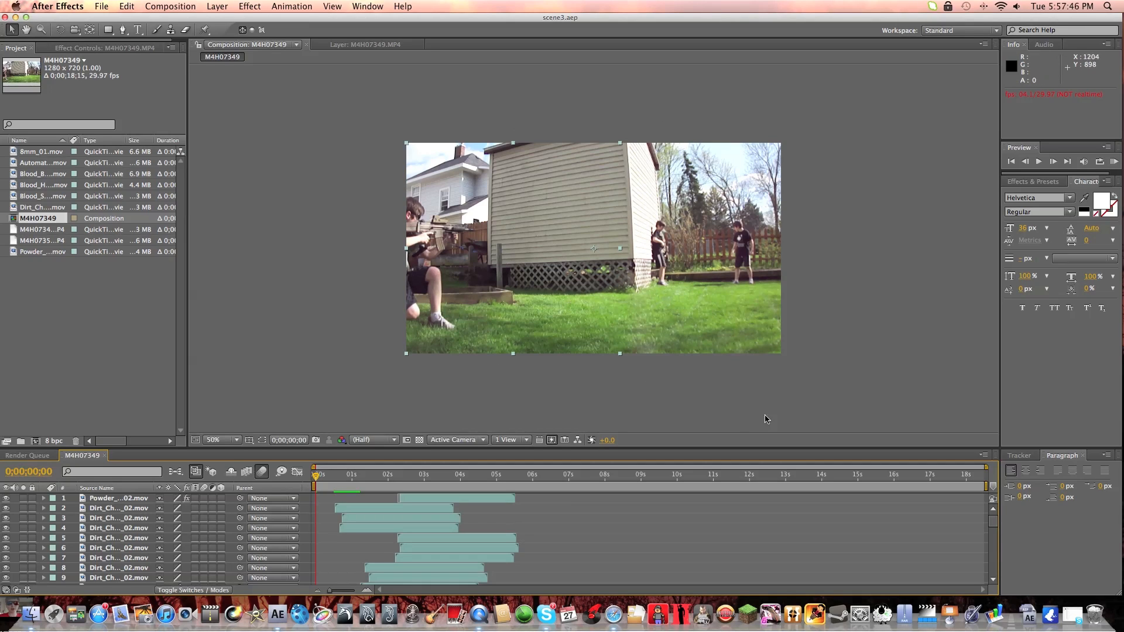
pyautogui.scroll(-10, 364, 572)
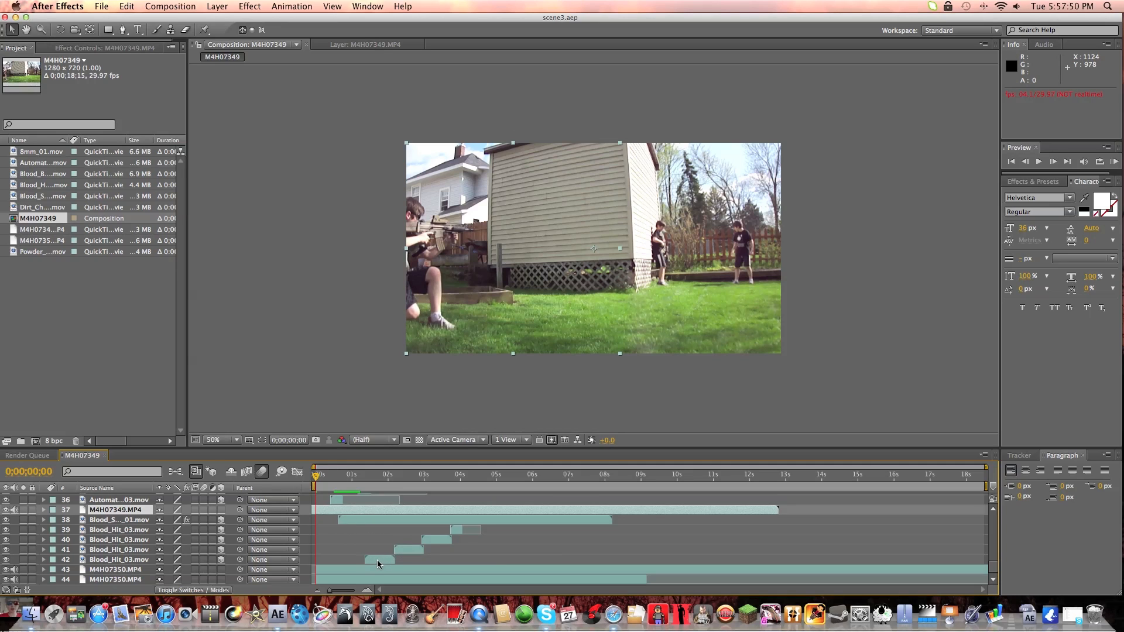
pyautogui.scroll(10, 379, 562)
# View the M4H07349 composition at 100% and examine the rifle's muzzle flash at 0;00;00;16 along with the layers behind it.
pyautogui.moveTo(314, 479); pyautogui.dragTo(335, 480)
pyautogui.press('/')
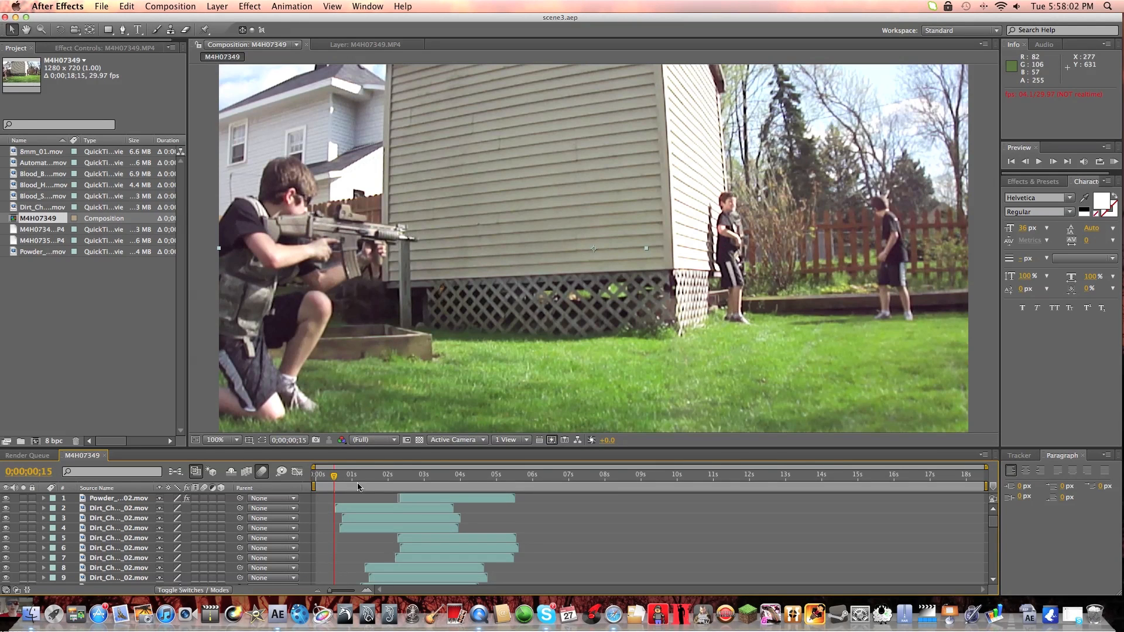
pyautogui.moveTo(334, 476); pyautogui.dragTo(336, 477)
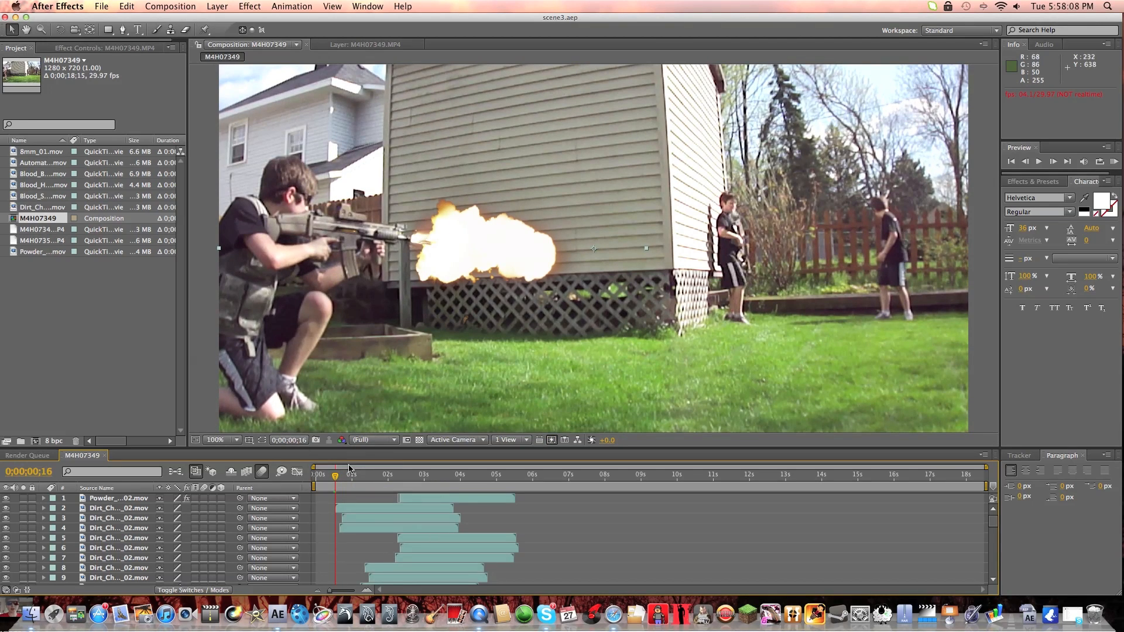
pyautogui.scroll(-12, 174, 518)
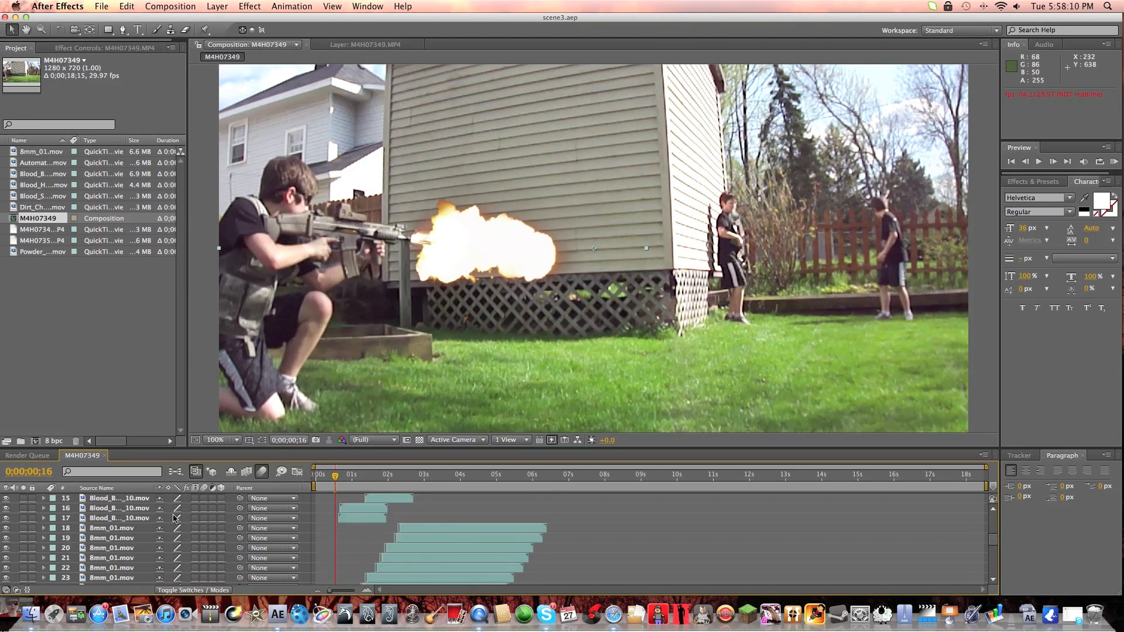
pyautogui.scroll(3, 174, 517)
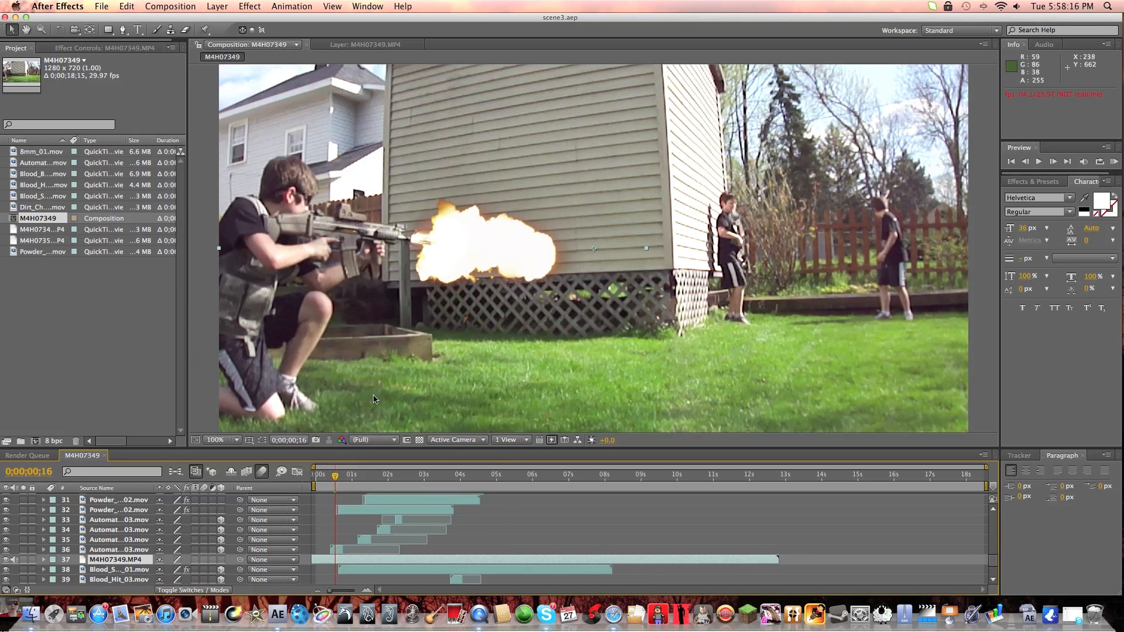
# Select 8mm_01.mov layer 25 and scrub through the rifle shots, stopping at 0;00;01;09 to examine the muzzle flash.
pyautogui.scroll(5, 104, 540)
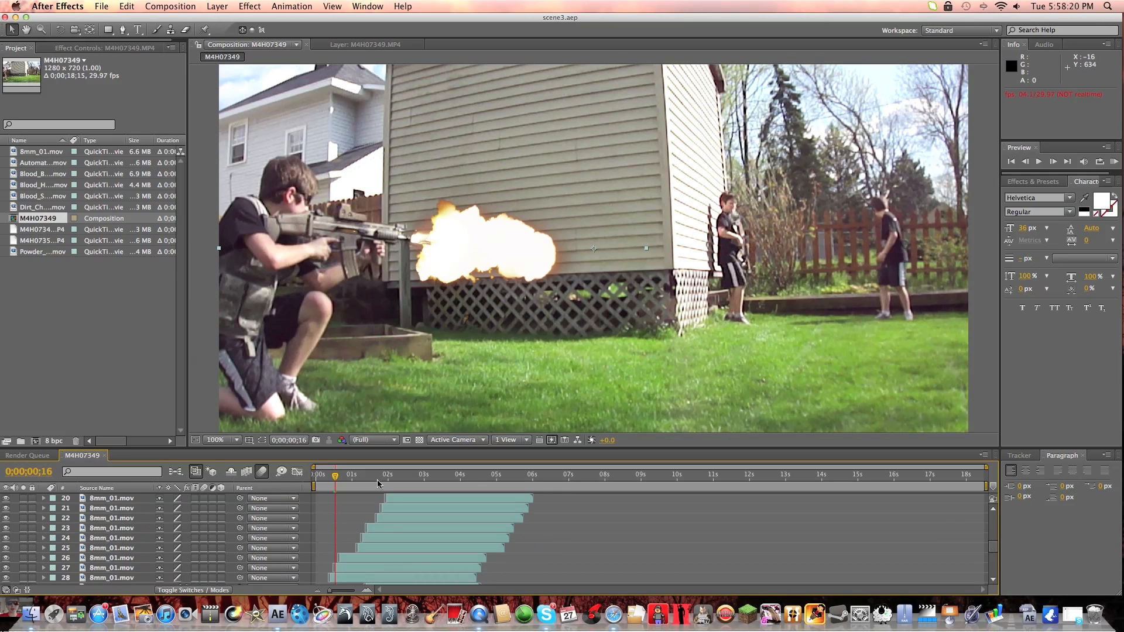
pyautogui.moveTo(330, 475); pyautogui.dragTo(332, 475)
pyautogui.click(107, 549)
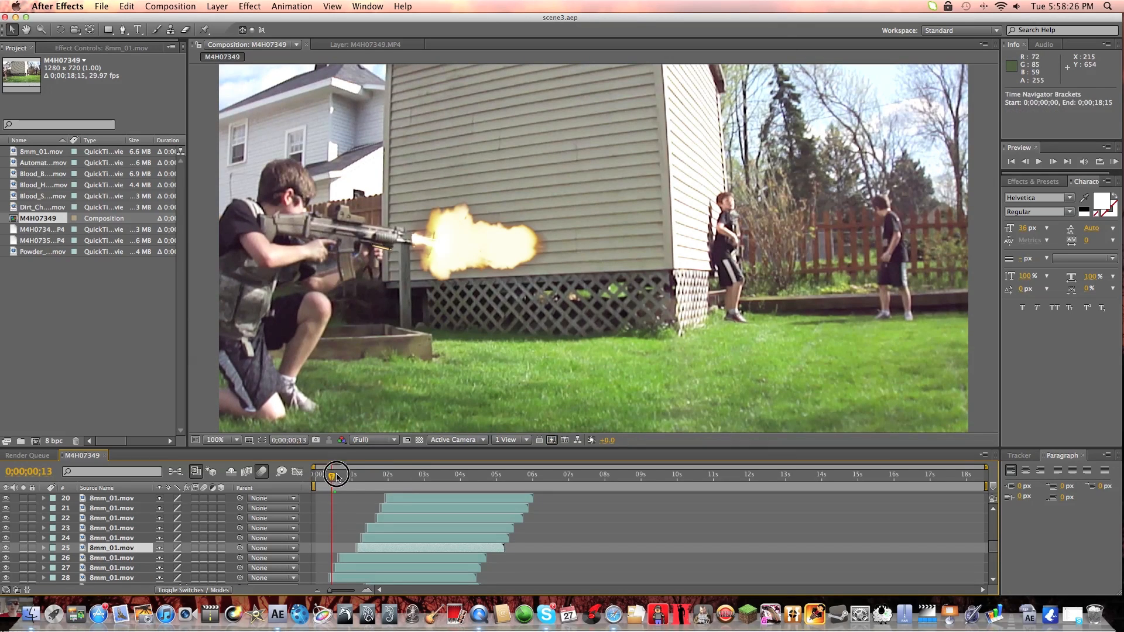
pyautogui.moveTo(334, 472); pyautogui.dragTo(375, 479)
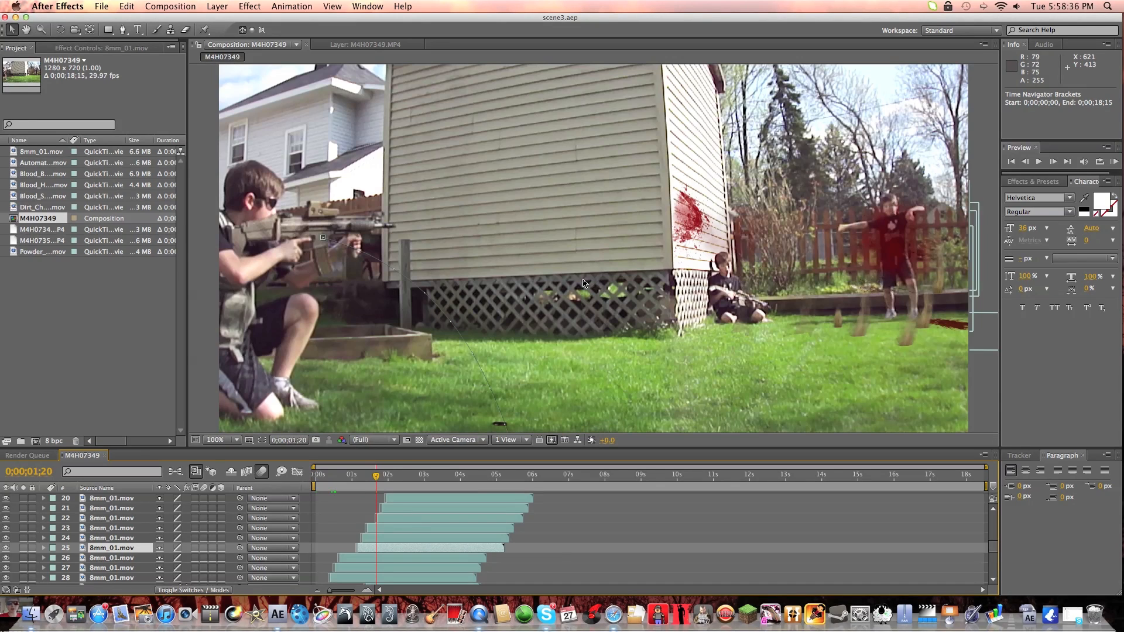
pyautogui.moveTo(376, 476); pyautogui.dragTo(353, 479)
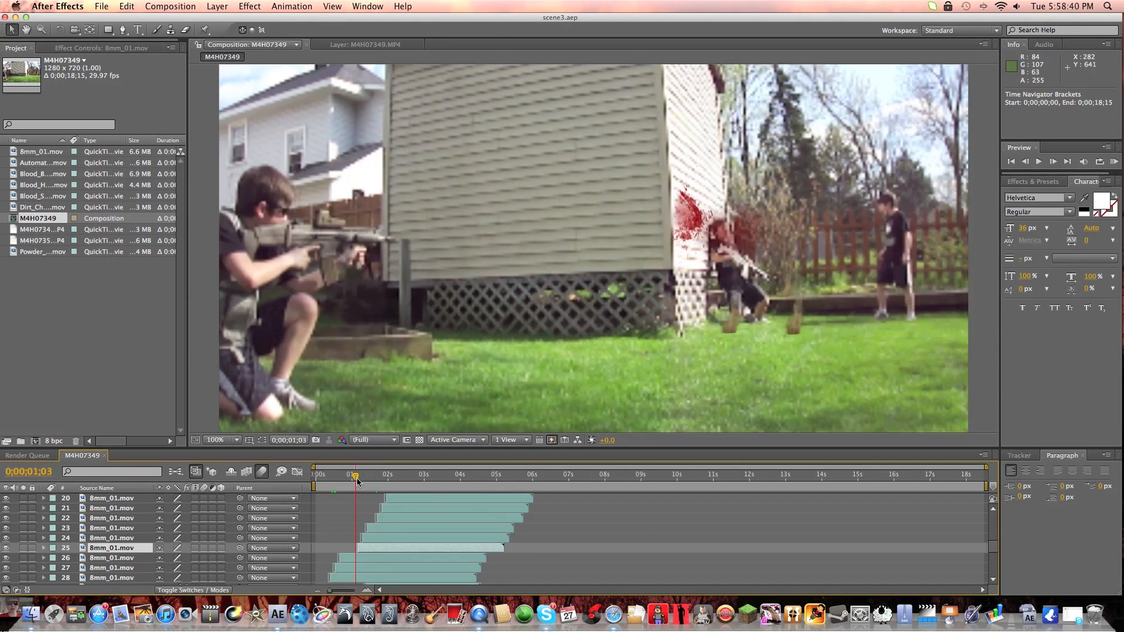
pyautogui.moveTo(353, 479); pyautogui.dragTo(362, 481)
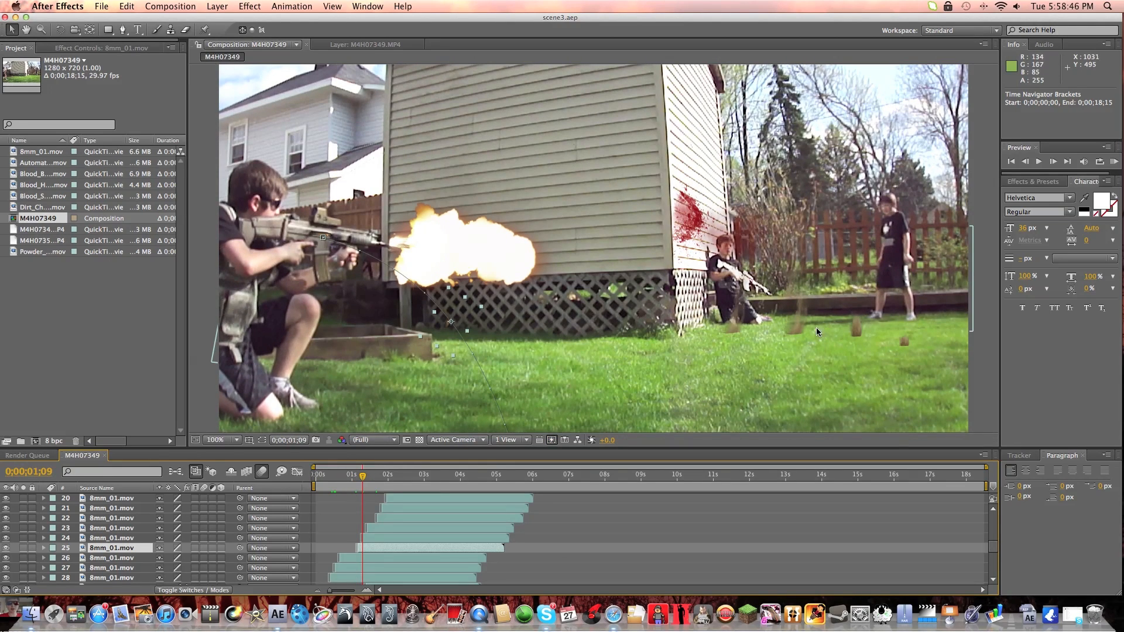
# Open Dirt_Charge_02.mov layer 9 on its own, scrub through its masked dust clip, and return to the M4H07349 composition.
pyautogui.scroll(4, 123, 517)
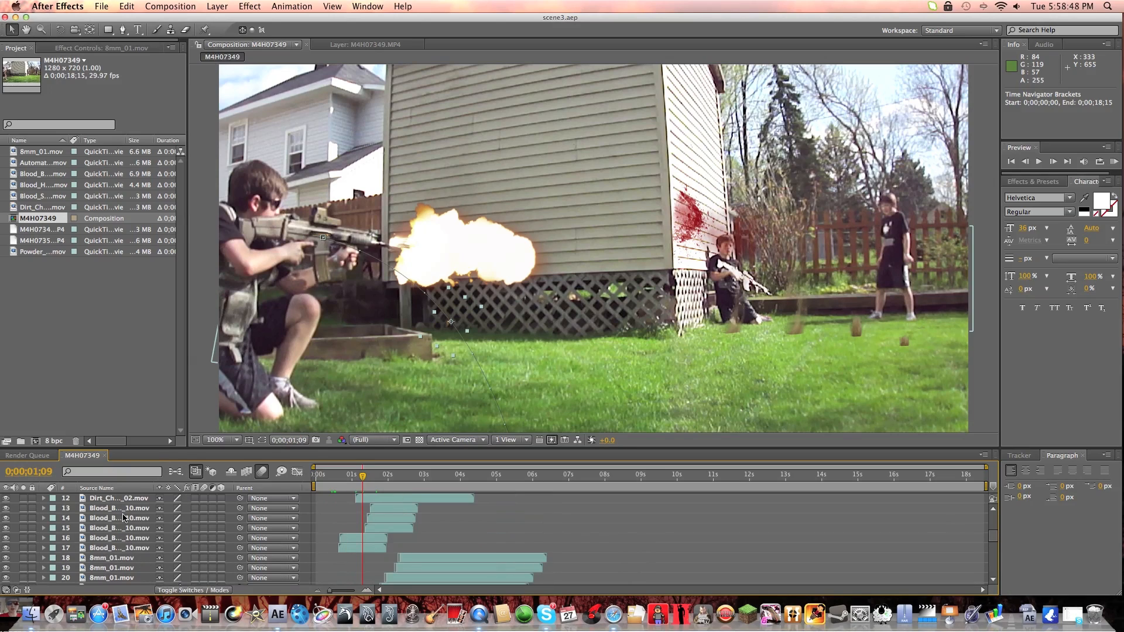
pyautogui.scroll(4, 124, 517)
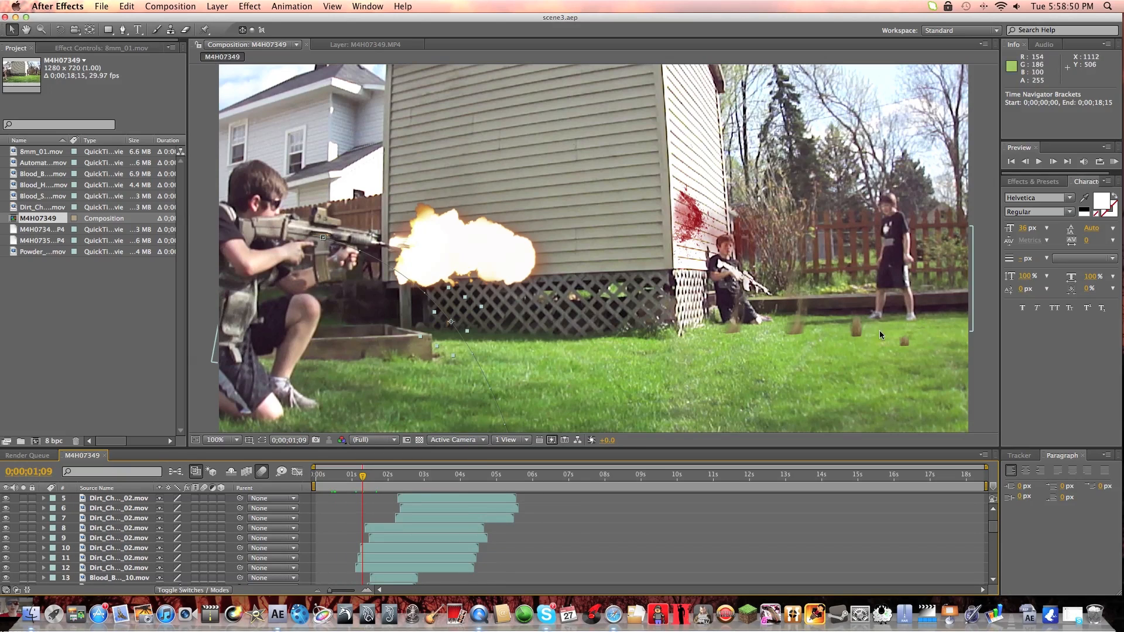
pyautogui.moveTo(361, 480); pyautogui.dragTo(357, 479)
pyautogui.click(129, 539)
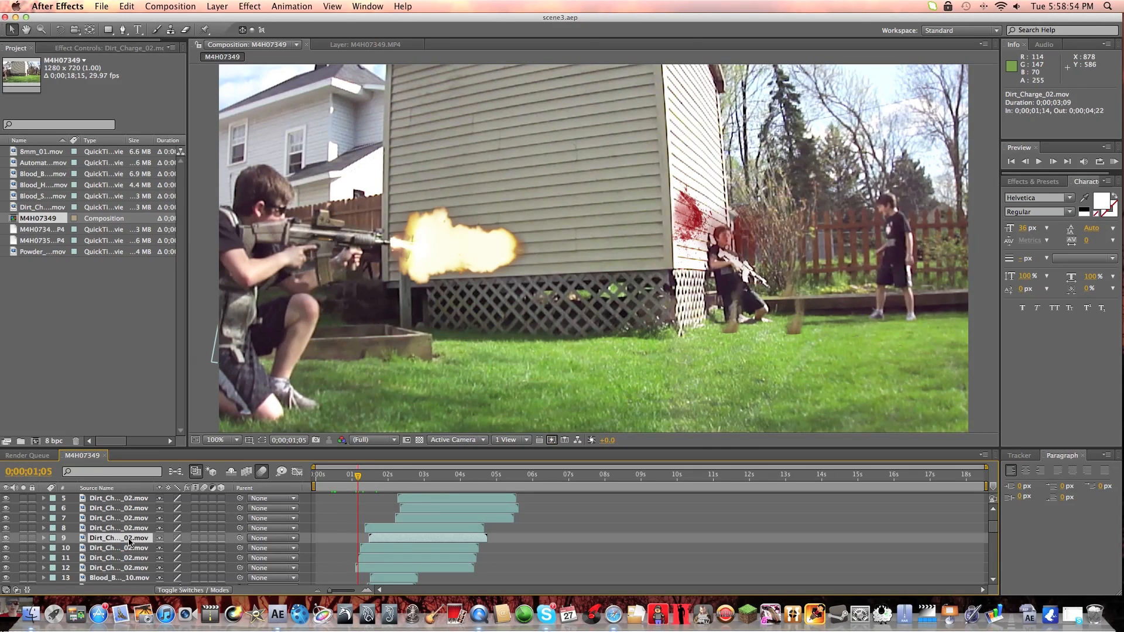
pyautogui.doubleClick(129, 539)
pyautogui.moveTo(359, 479); pyautogui.dragTo(409, 480)
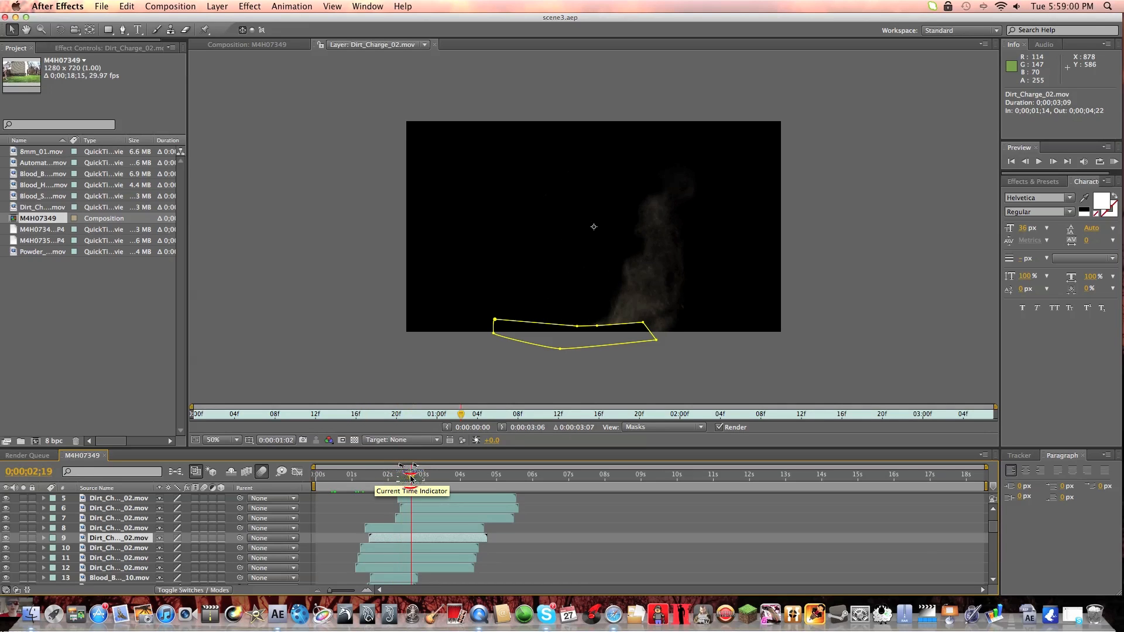
pyautogui.click(274, 45)
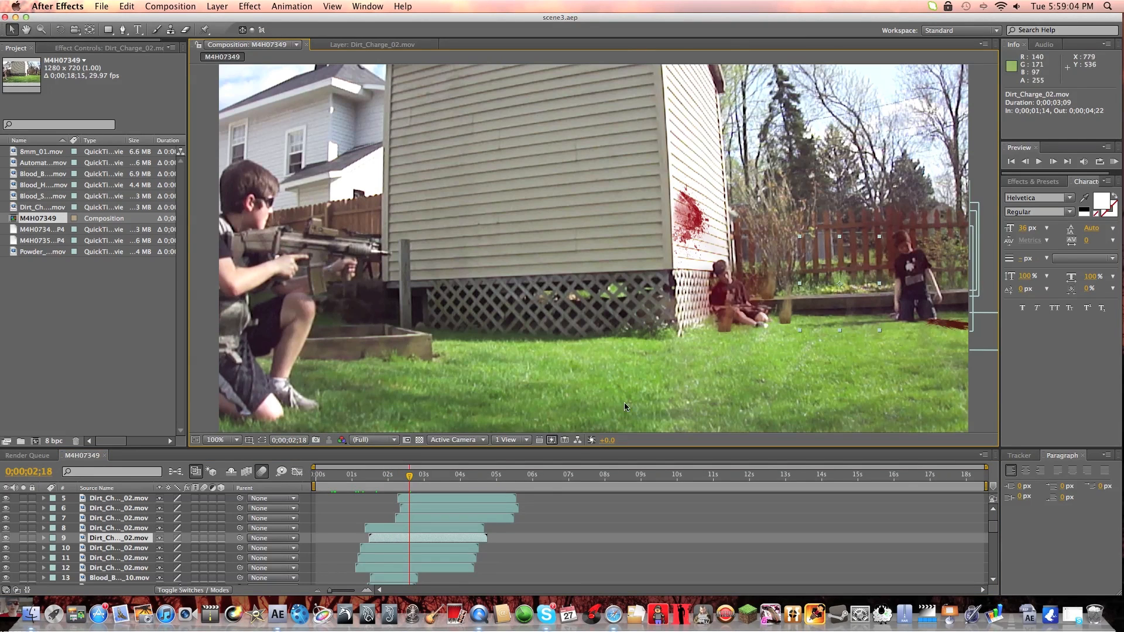
# View the two targets at 200% and preview the dirt and blood hits from 0;00;01;02 to 0;00;01;15.
pyautogui.scroll(-1, 865, 297)
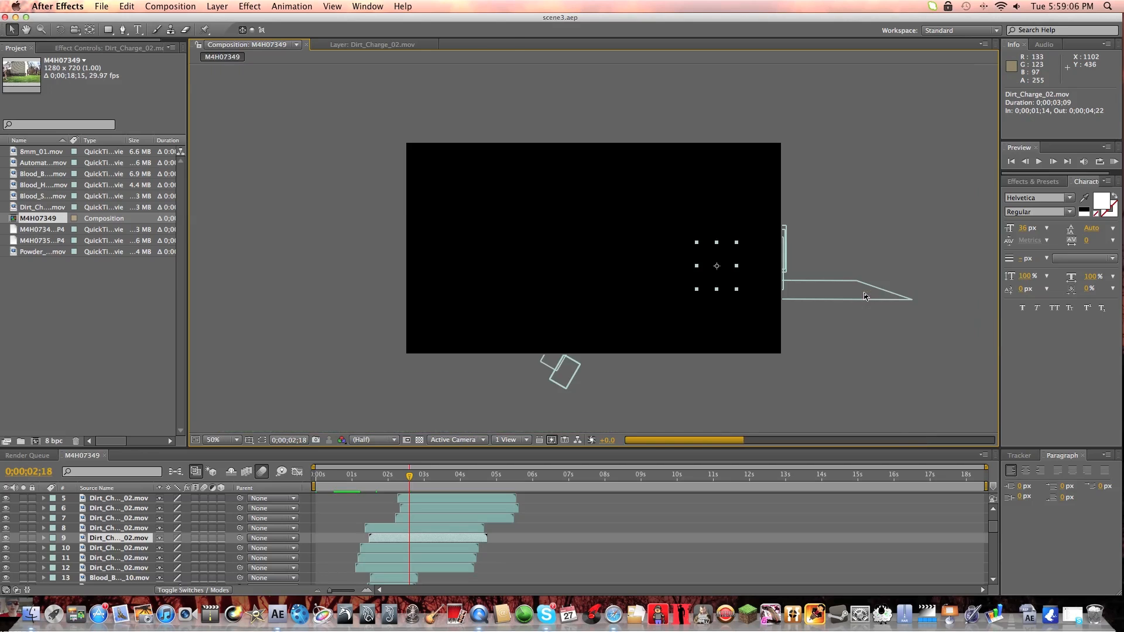
pyautogui.scroll(2, 766, 293)
pyautogui.press('space')
pyautogui.moveTo(673, 287); pyautogui.dragTo(330, 271)
pyautogui.moveTo(404, 477); pyautogui.dragTo(354, 485)
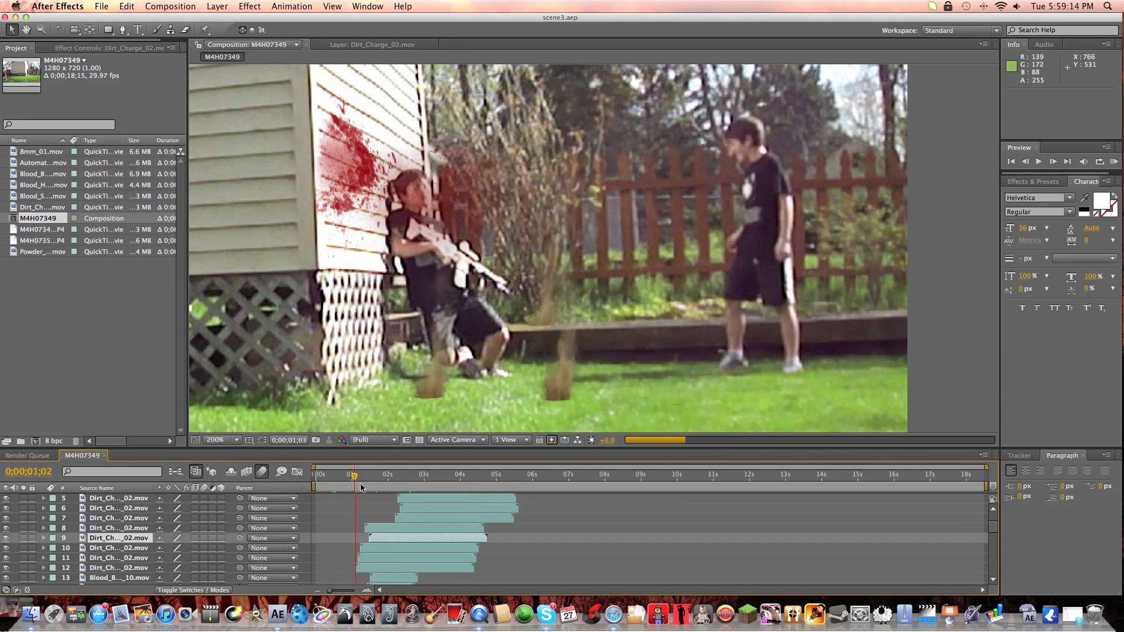
pyautogui.press('KP_0')
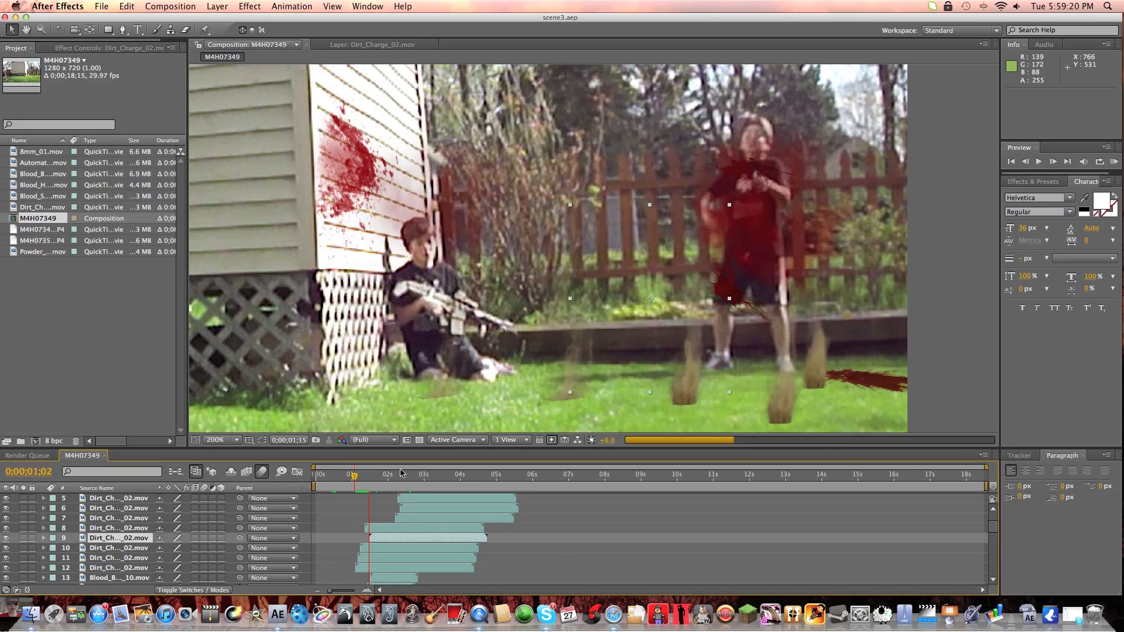
pyautogui.press('space')
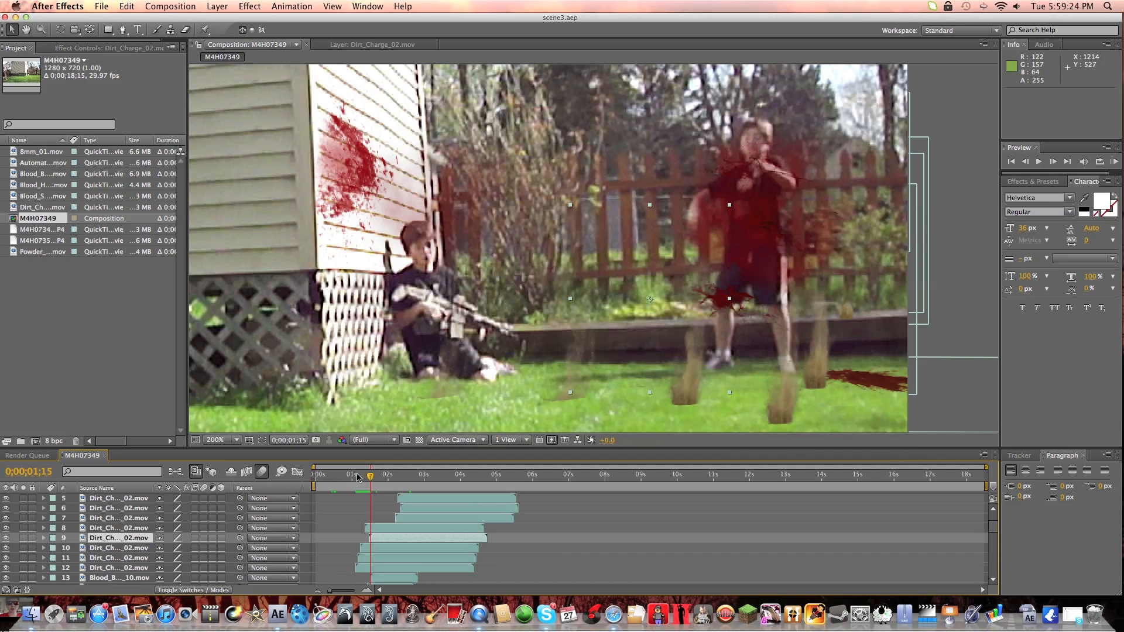
# Examine the blood hit on the target by the wall at 0;00;00;21, preview it, and scrub ahead to 0;00;03;14.
pyautogui.moveTo(357, 477)
pyautogui.mouseDown()
pyautogui.moveTo(490, 475)
pyautogui.moveTo(357, 485)
pyautogui.mouseUp()
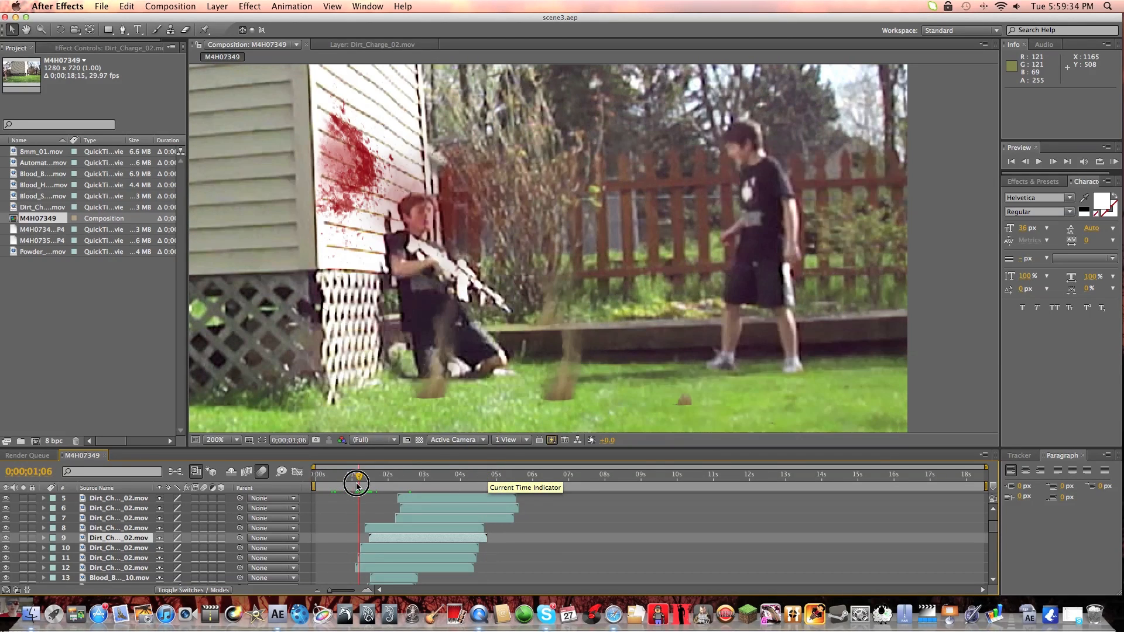
pyautogui.moveTo(357, 486); pyautogui.dragTo(341, 485)
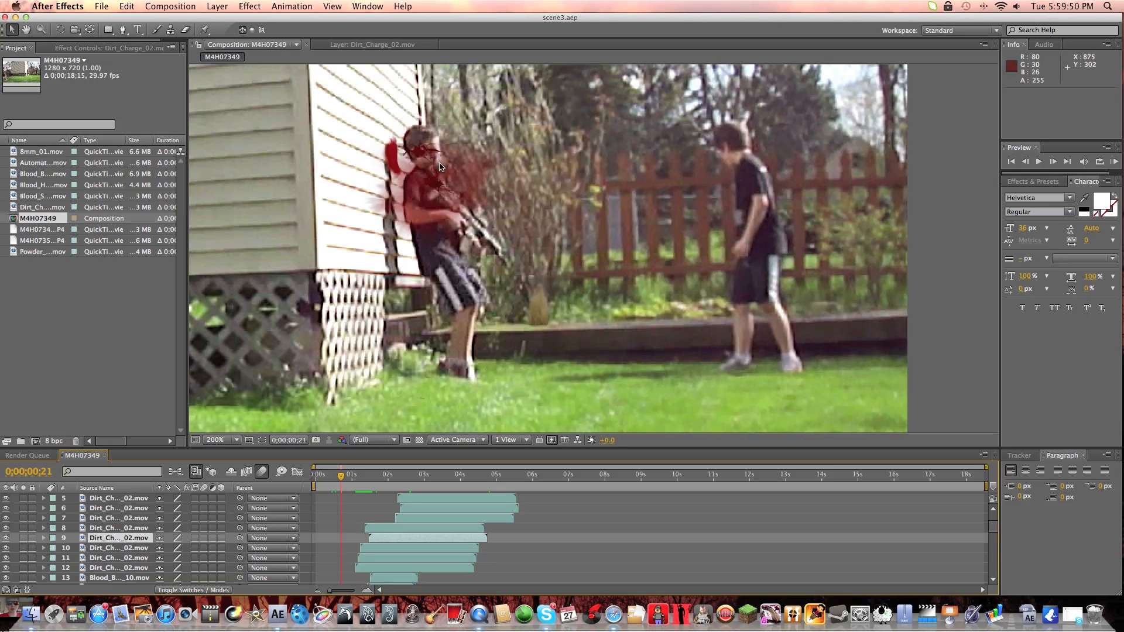
pyautogui.press('space')
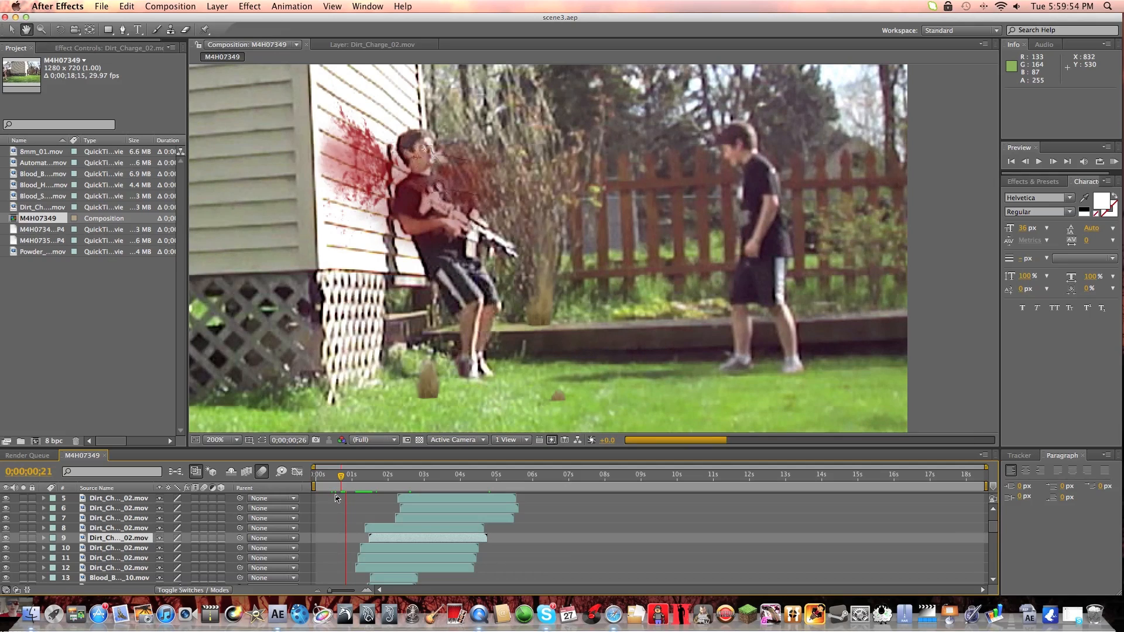
pyautogui.click(398, 482)
pyautogui.moveTo(398, 482); pyautogui.dragTo(442, 477)
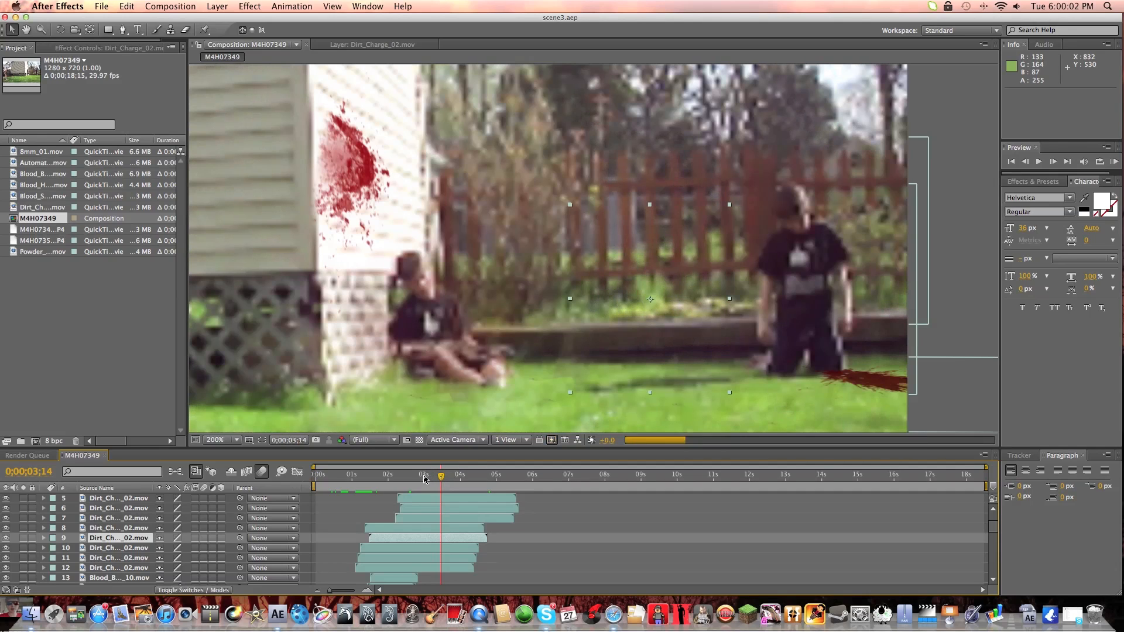
# Preview the hits again from 0;00;01;02 and examine the seated target's blood and dirt puffs around 0;00;02;14.
pyautogui.click(392, 475)
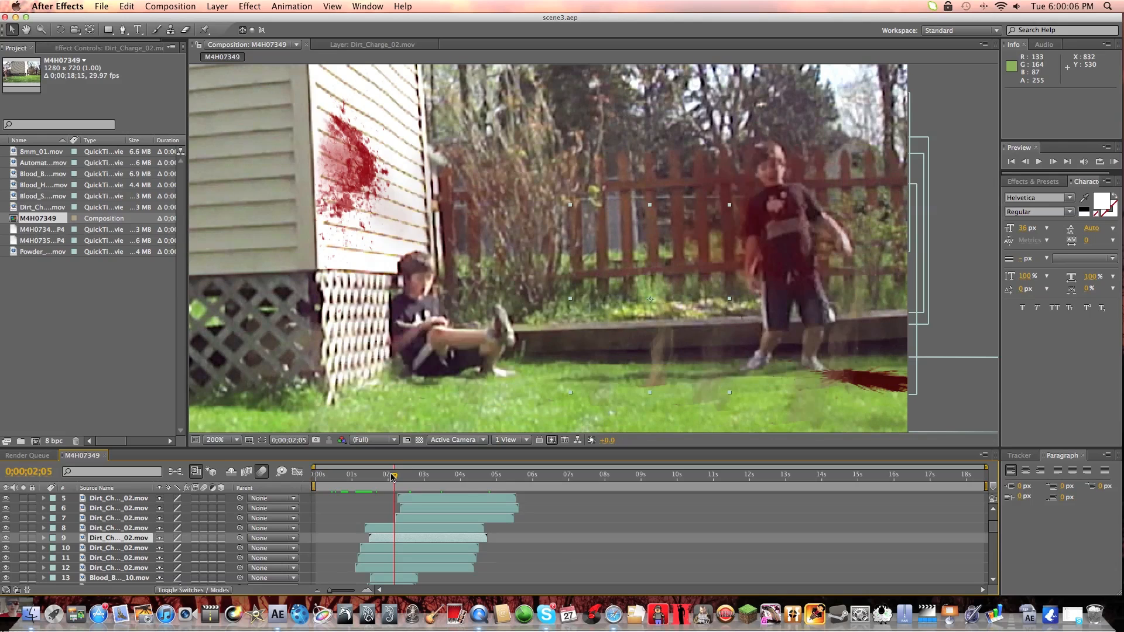
pyautogui.moveTo(393, 475); pyautogui.dragTo(353, 478)
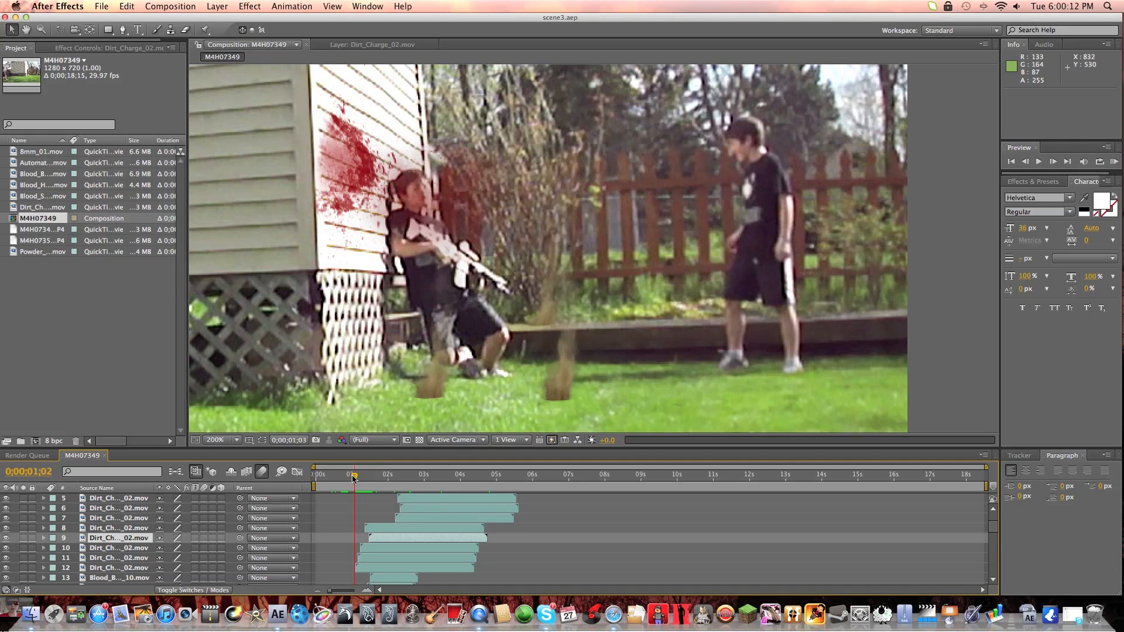
pyautogui.press('space')
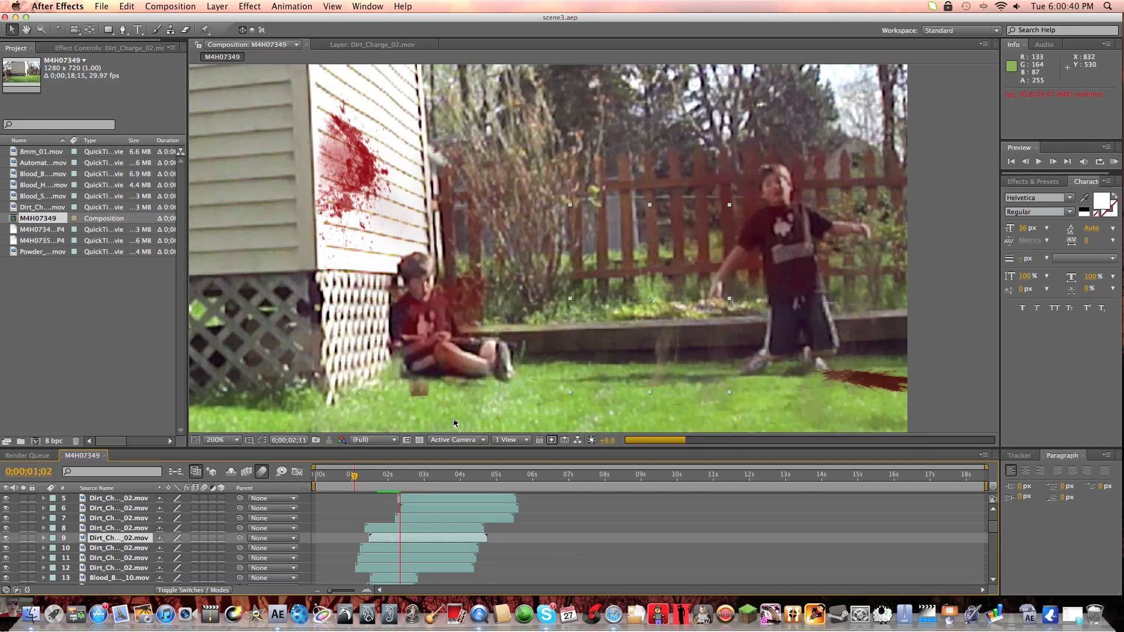
pyautogui.click(402, 475)
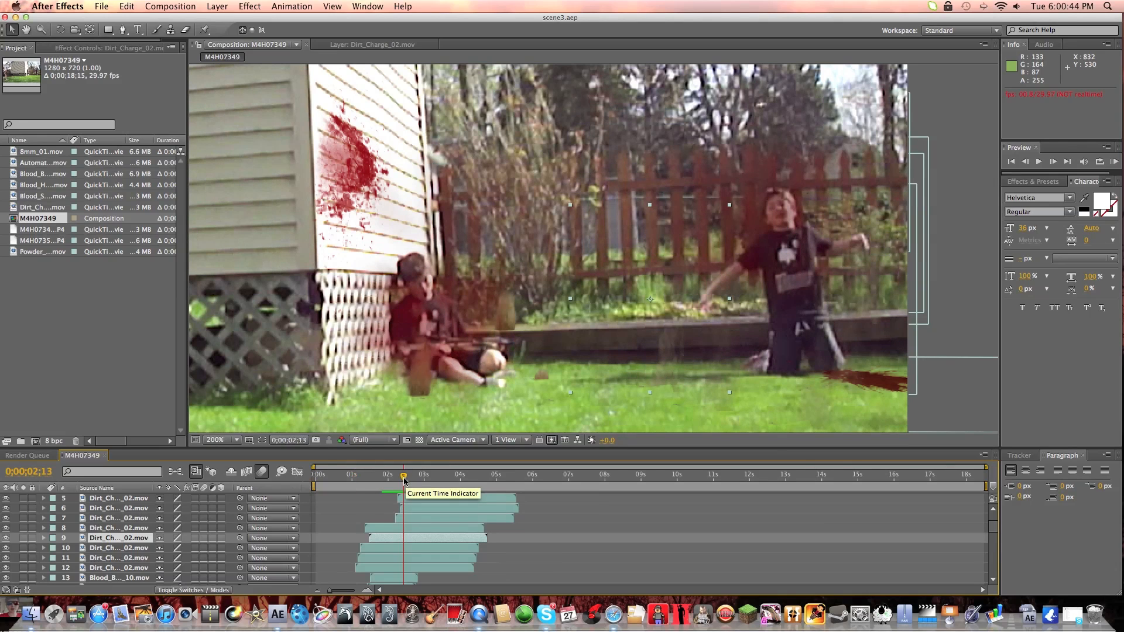
pyautogui.press('space')
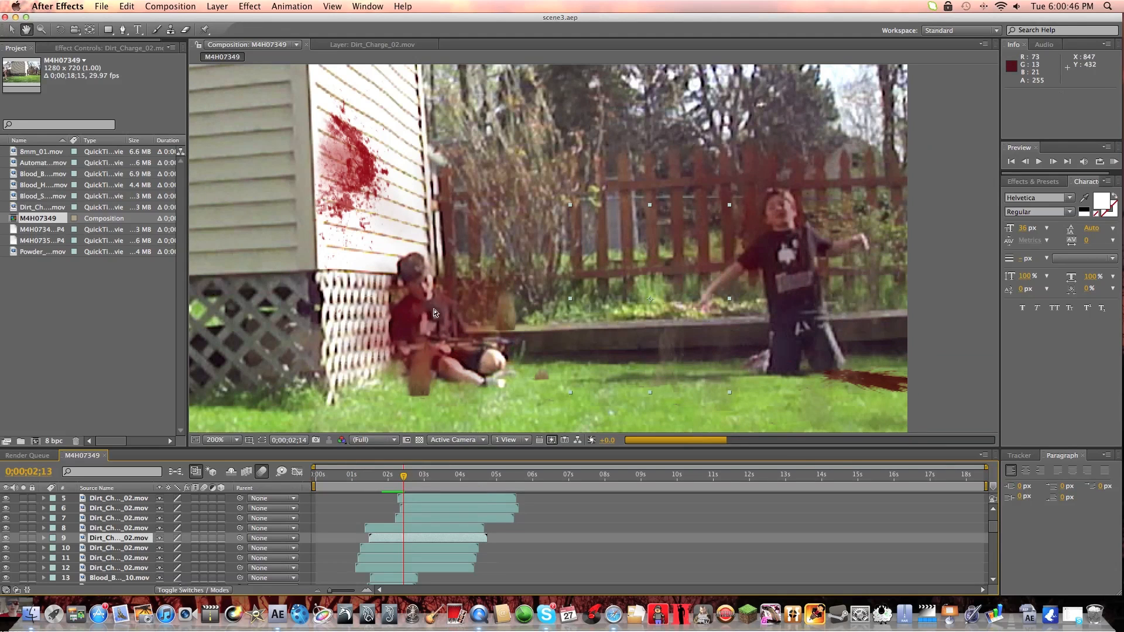
pyautogui.press('space')
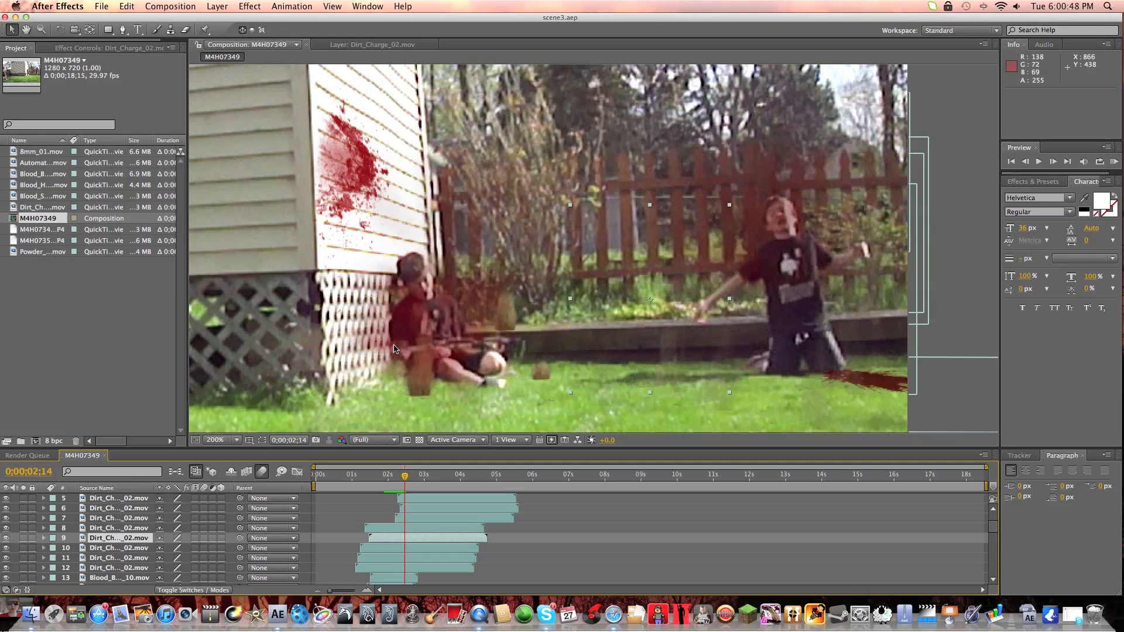
# Preview the wall blood splatter from 0;00;00;16 to 0;00;00;26 and select the Blood_Splat_01.mov layer that makes it.
pyautogui.moveTo(404, 475); pyautogui.dragTo(353, 475)
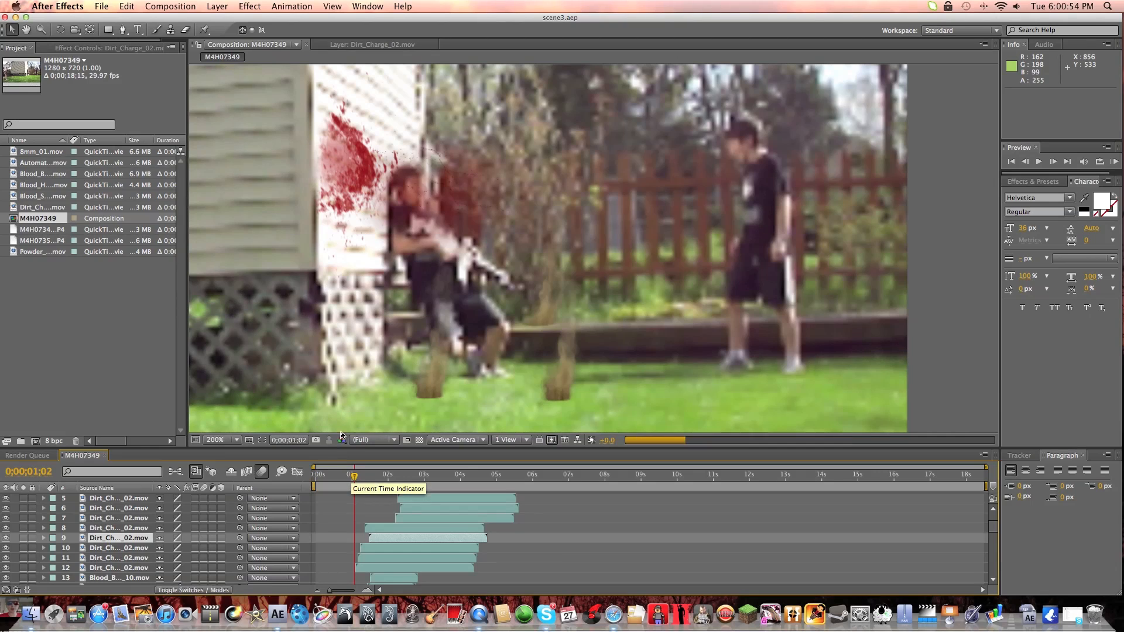
pyautogui.click(336, 475)
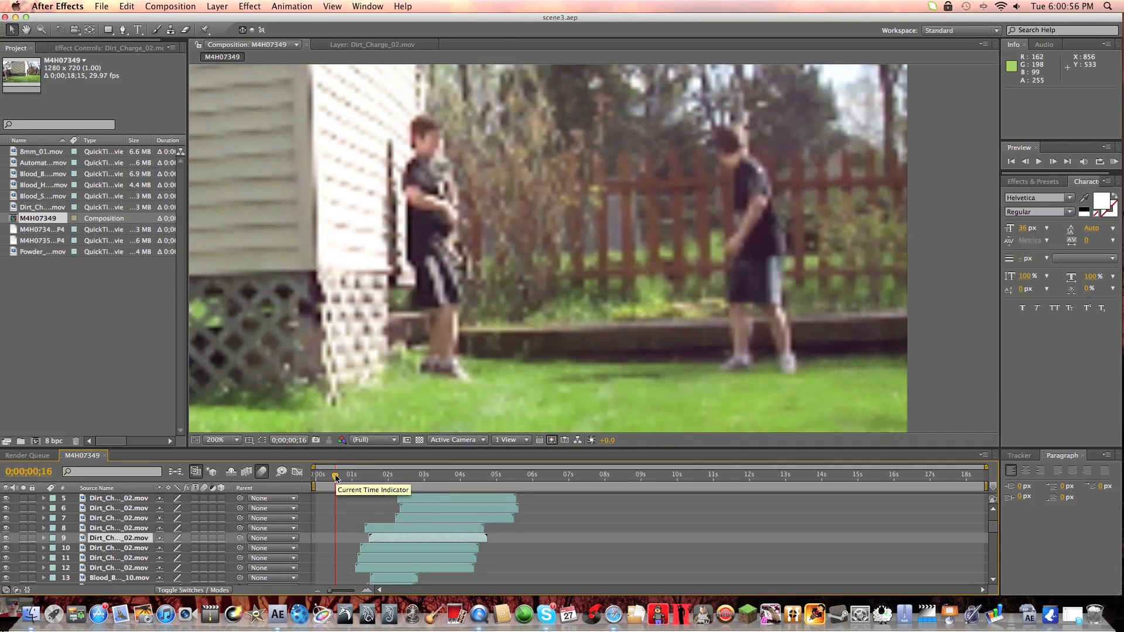
pyautogui.press('space')
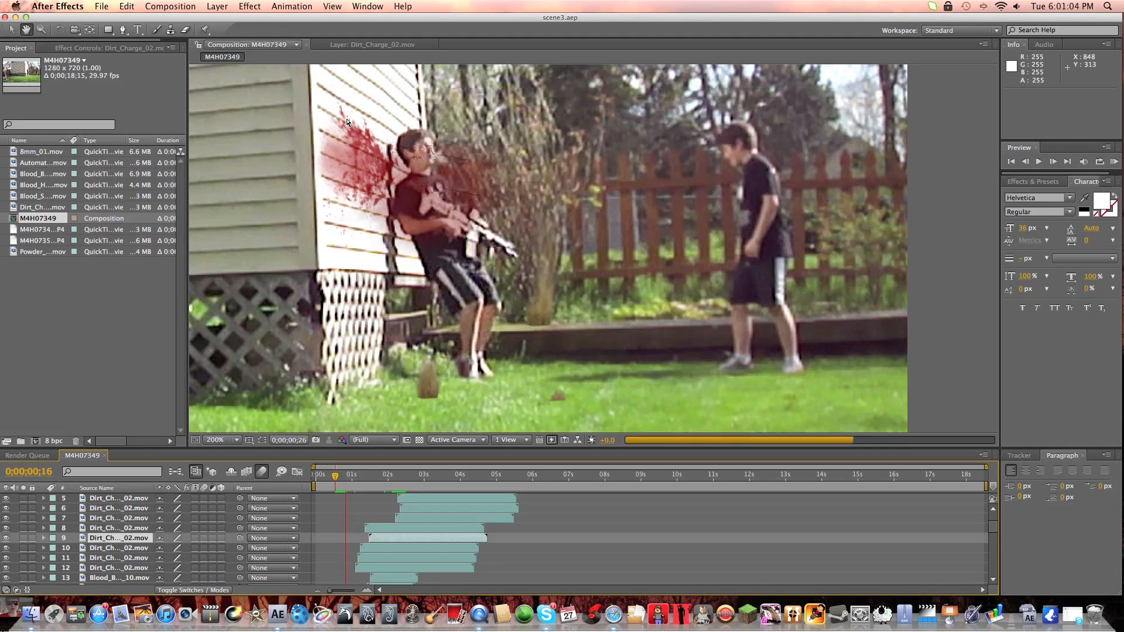
pyautogui.press('space')
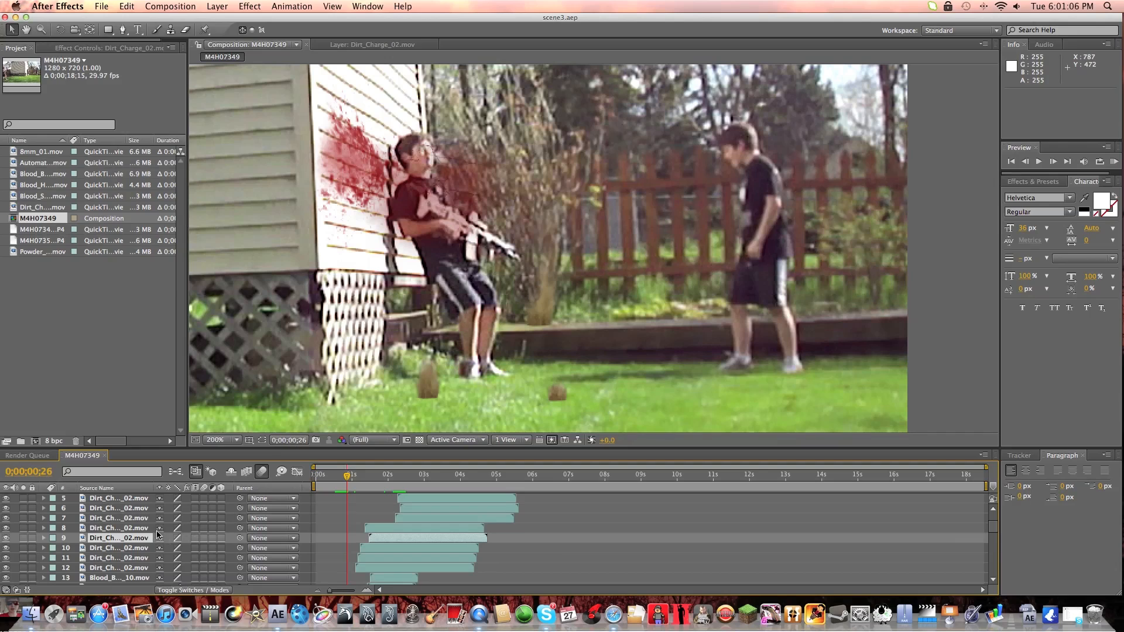
pyautogui.scroll(-10, 156, 533)
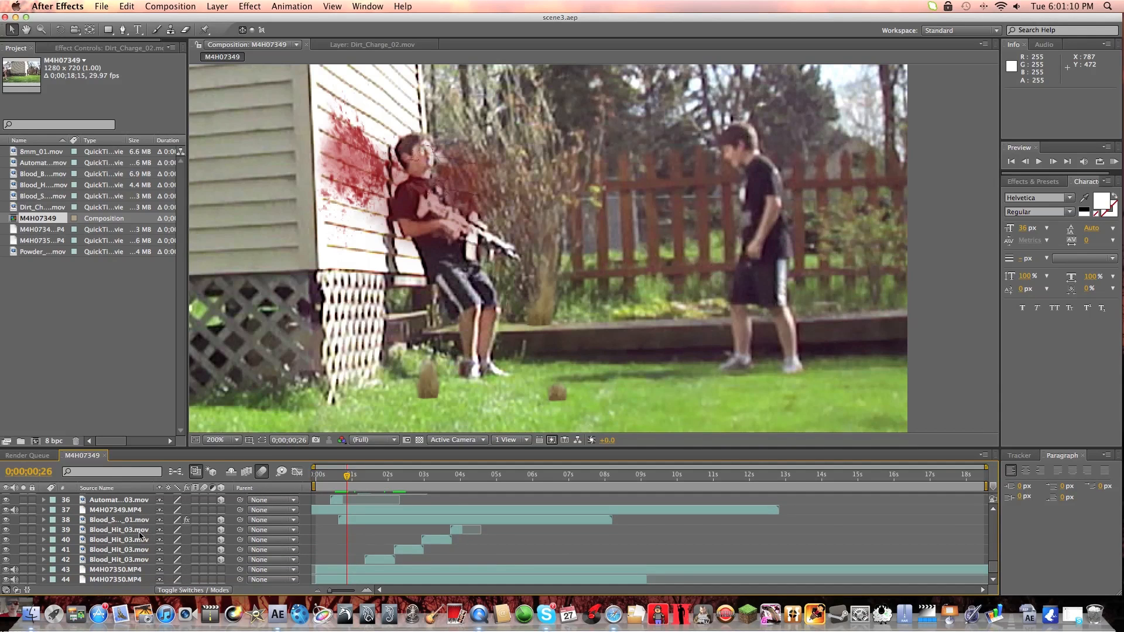
pyautogui.click(132, 520)
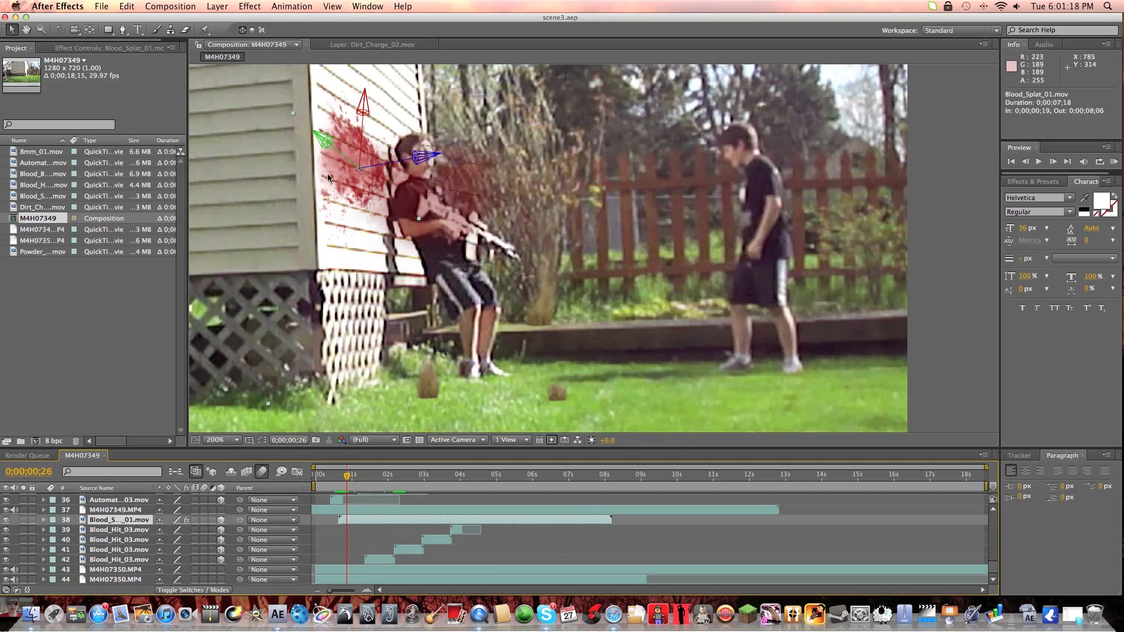
# Deselect the splatter layer, scrub to 0;00;03;27, and look back up through the layer stack to layer 1.
pyautogui.moveTo(349, 476); pyautogui.dragTo(446, 479)
pyautogui.click(977, 349)
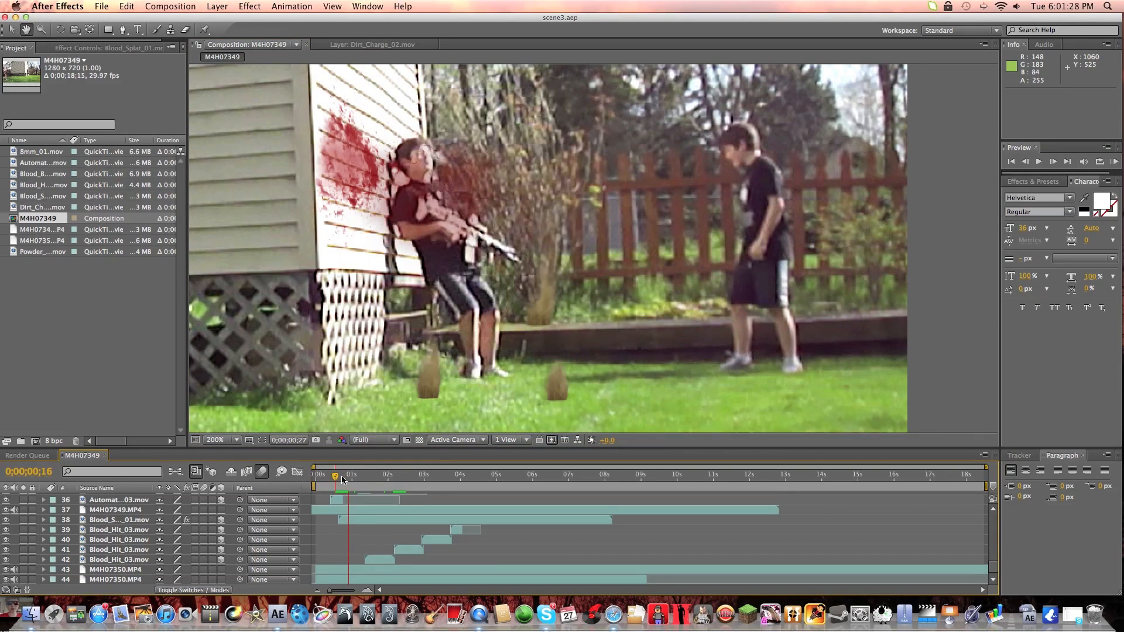
pyautogui.press('space')
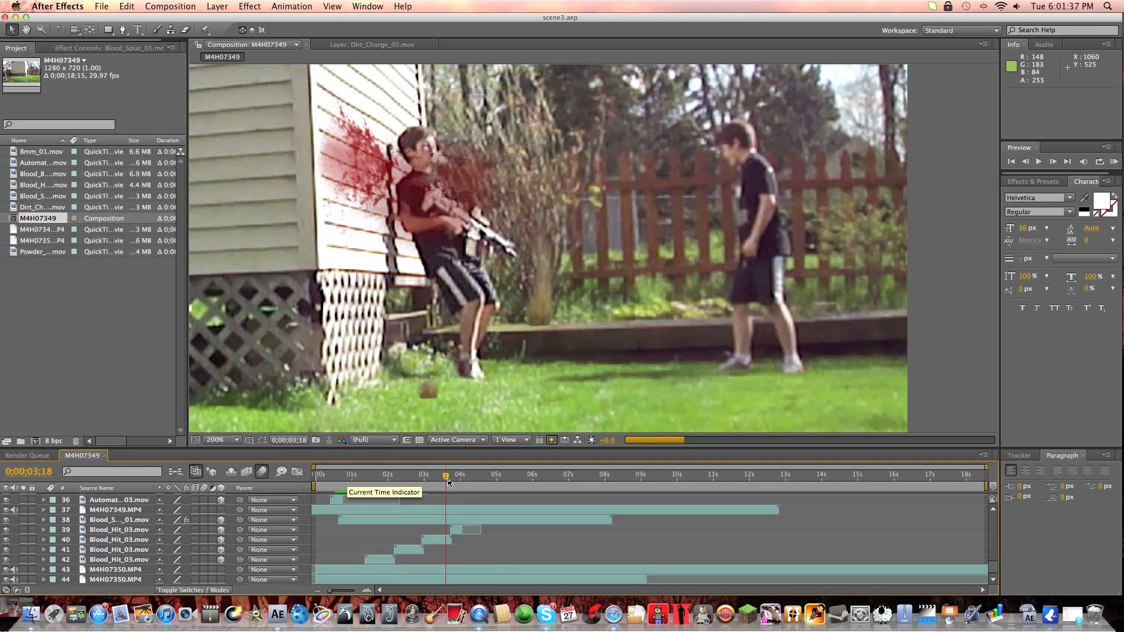
pyautogui.moveTo(444, 479)
pyautogui.mouseDown()
pyautogui.moveTo(606, 484)
pyautogui.moveTo(465, 491)
pyautogui.moveTo(456, 478)
pyautogui.mouseUp()
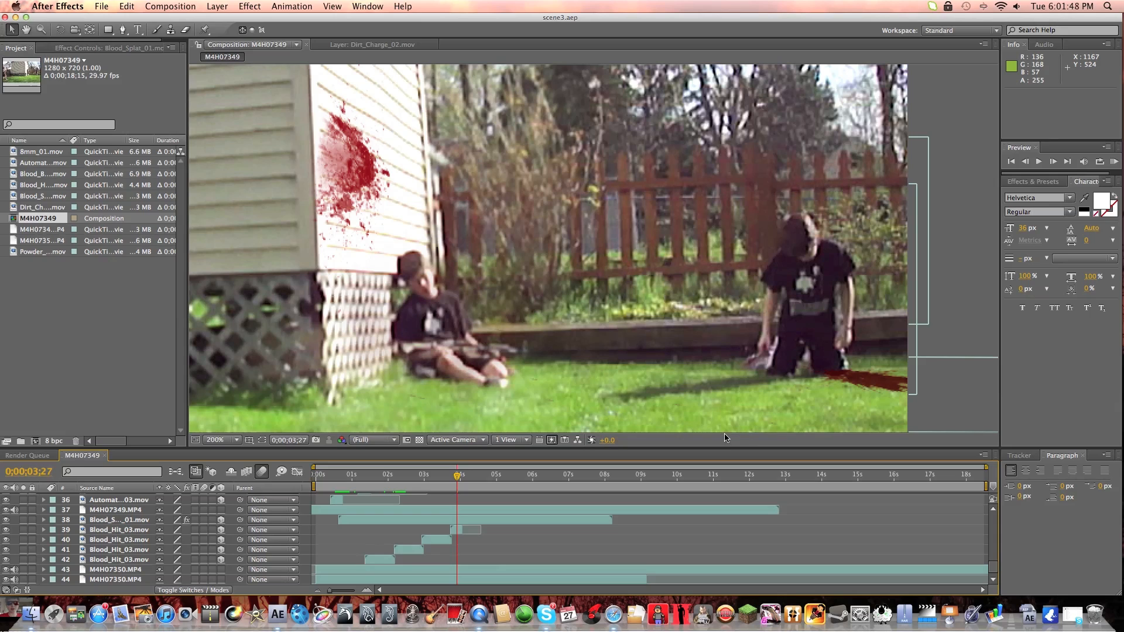
pyautogui.scroll(12, 450, 501)
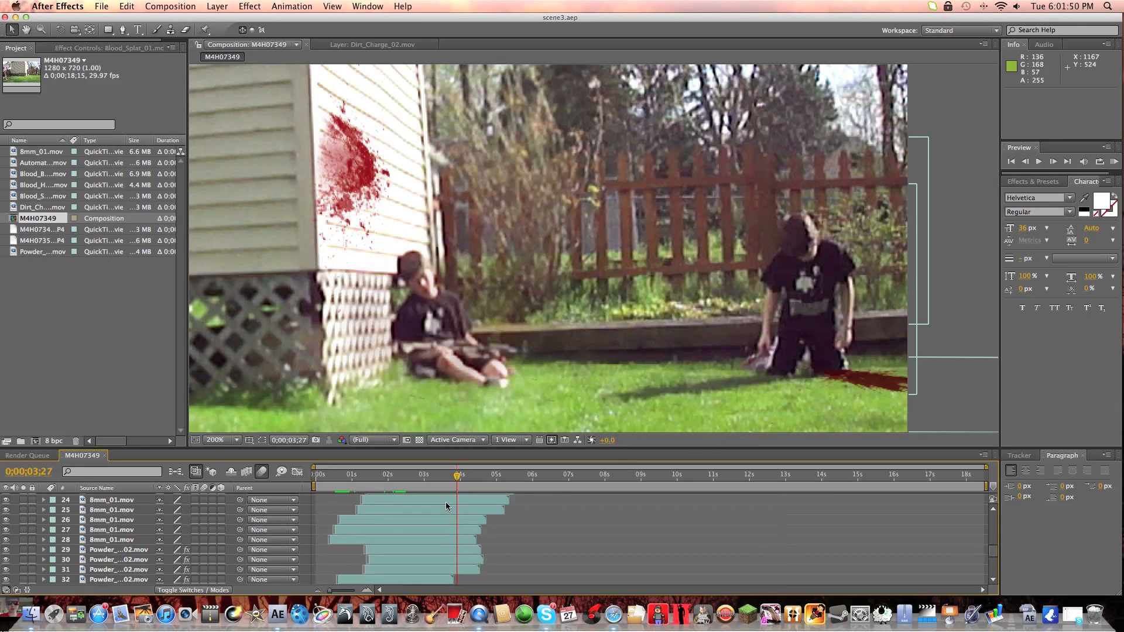
pyautogui.scroll(-3, 446, 505)
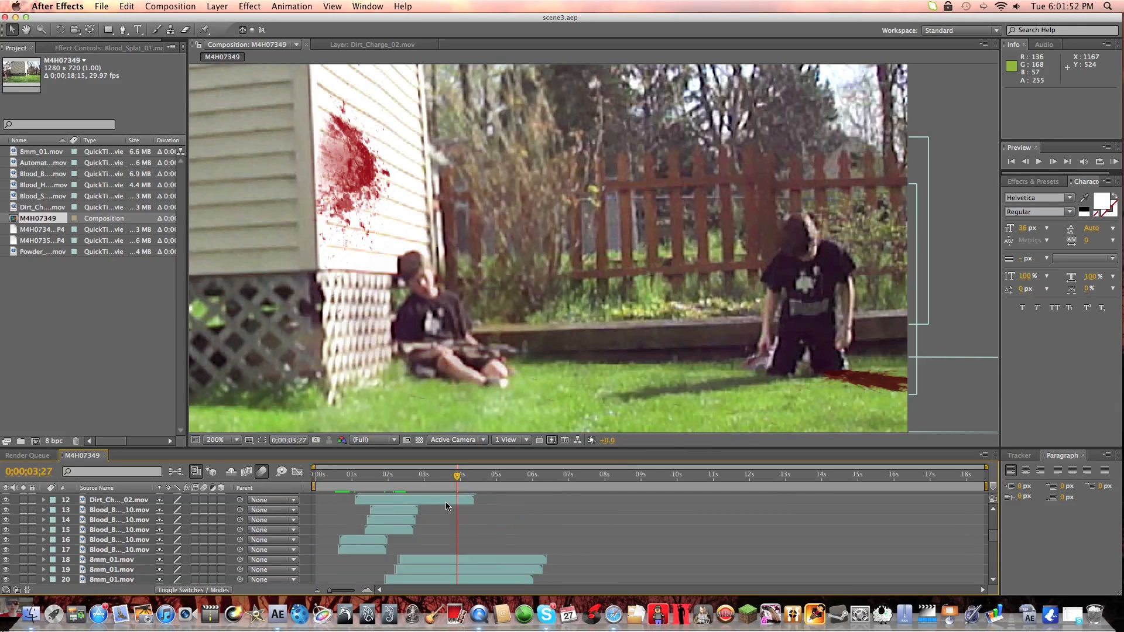
pyautogui.scroll(3, 446, 506)
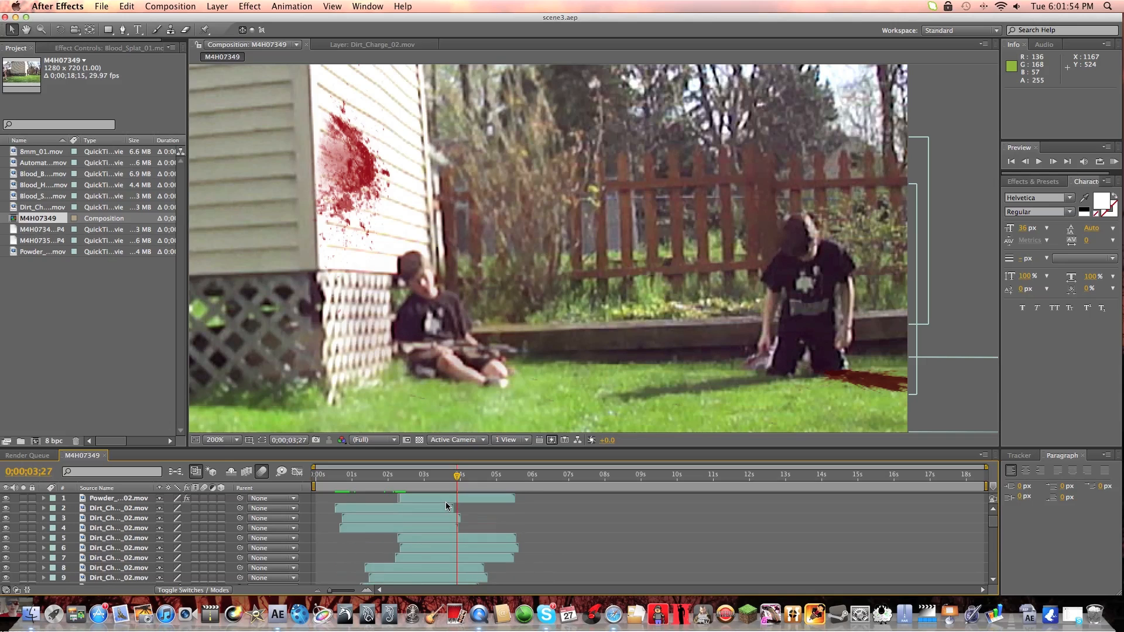
# Scrub to 0;00;04;01 and examine the whole frame at 50% as the shooter runs past the shed.
pyautogui.moveTo(456, 477)
pyautogui.mouseDown()
pyautogui.moveTo(493, 478)
pyautogui.moveTo(459, 478)
pyautogui.mouseUp()
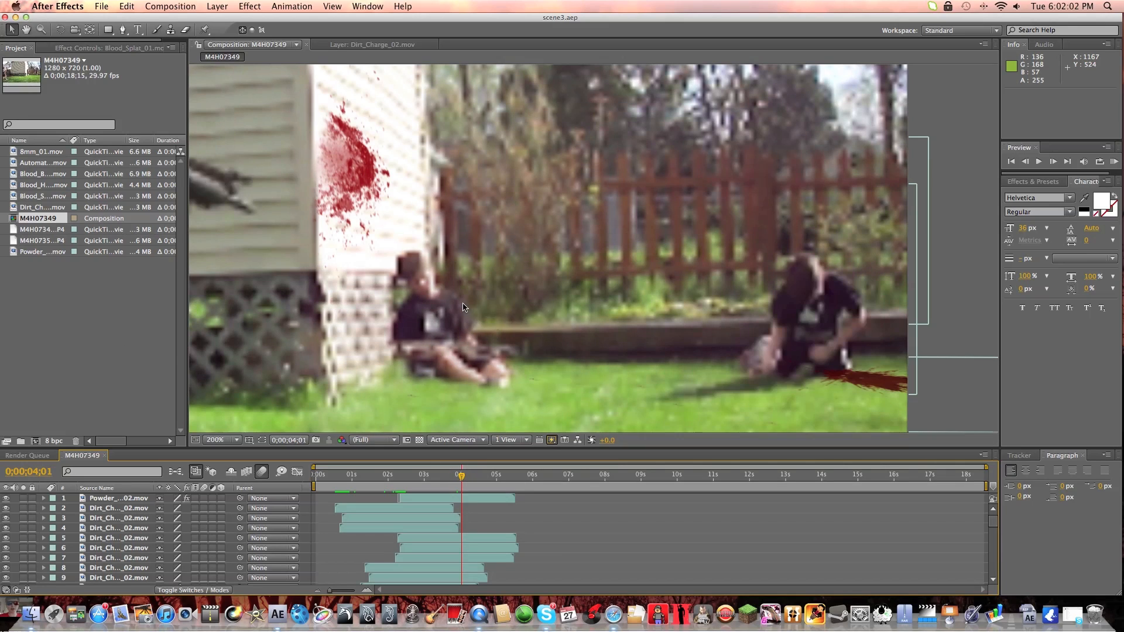
pyautogui.scroll(-7, 460, 311)
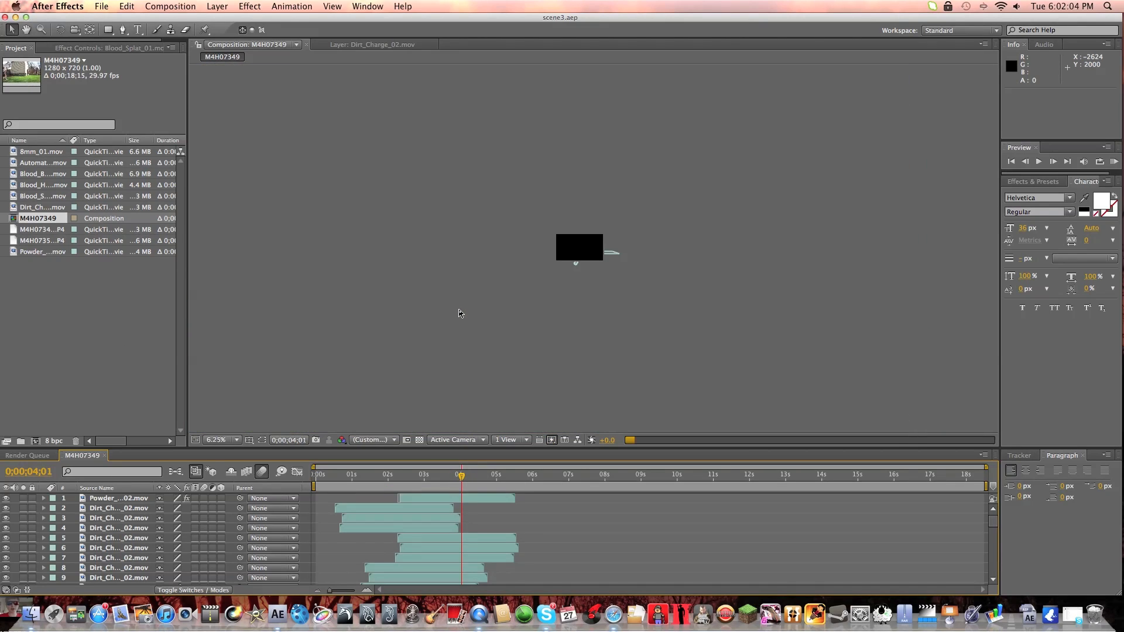
pyautogui.scroll(4, 573, 272)
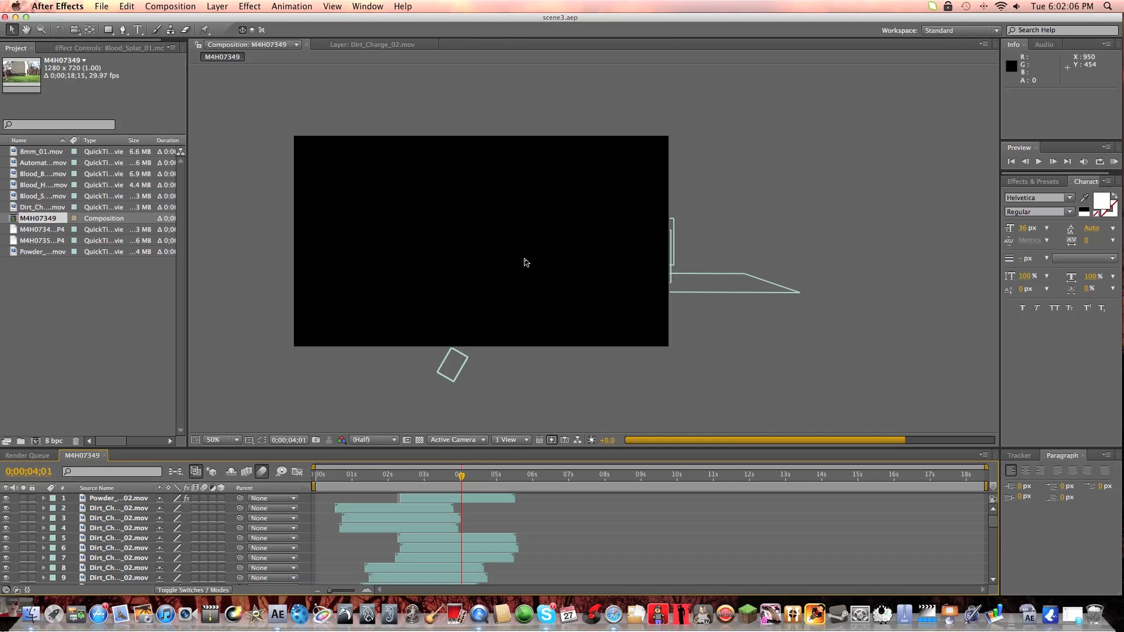
pyautogui.press('h')
pyautogui.moveTo(476, 261); pyautogui.dragTo(538, 274)
pyautogui.press('v')
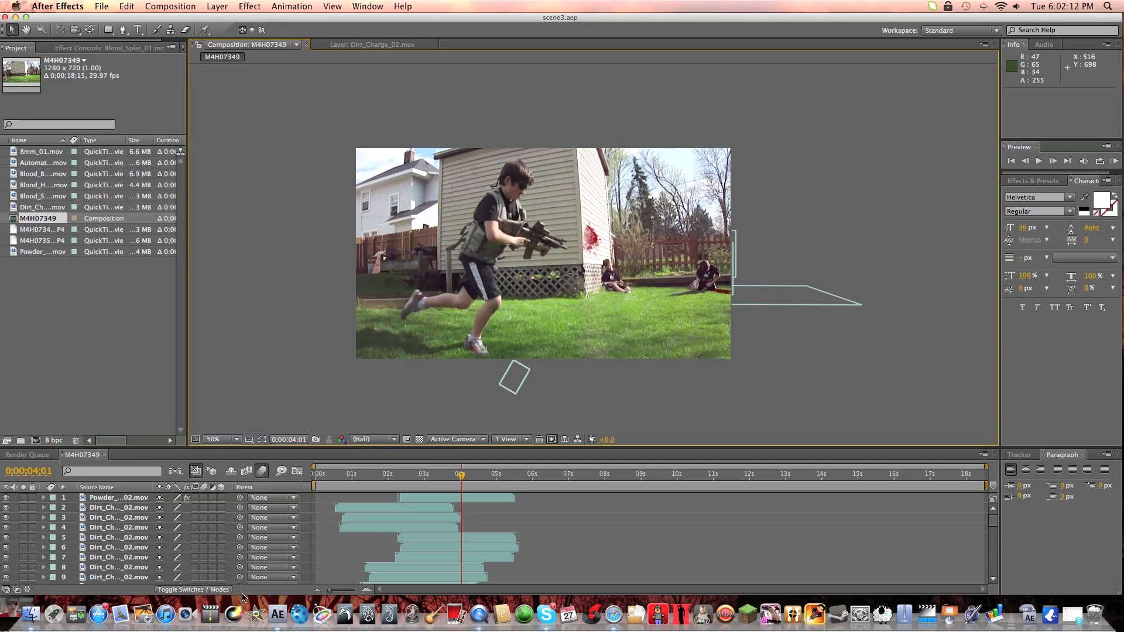
# Select the M4H07349.MP4 footage on layer 37, show its mask outline, and preview the animated mask from 0;00;04;02 to 0;00;04;23.
pyautogui.scroll(-12, 237, 575)
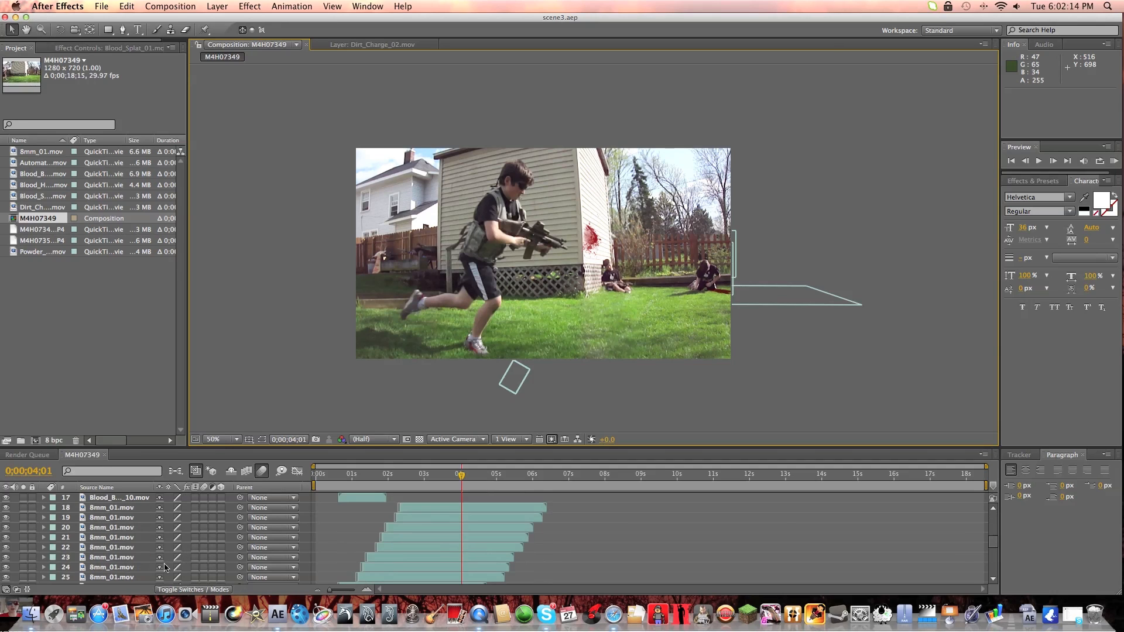
pyautogui.click(124, 510)
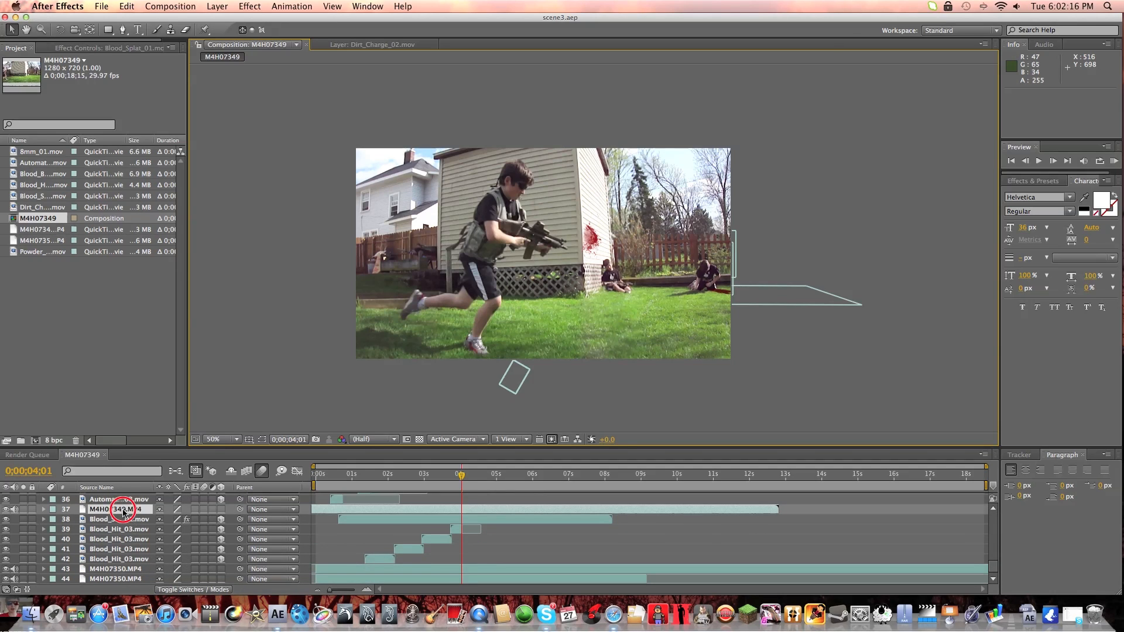
pyautogui.click(463, 475)
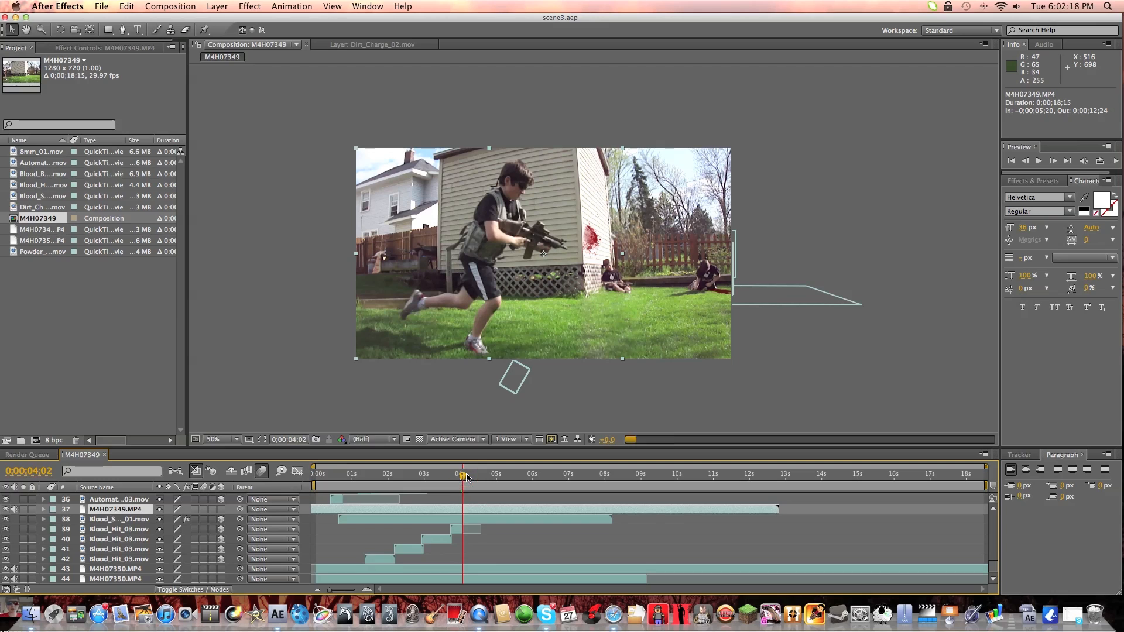
pyautogui.click(263, 440)
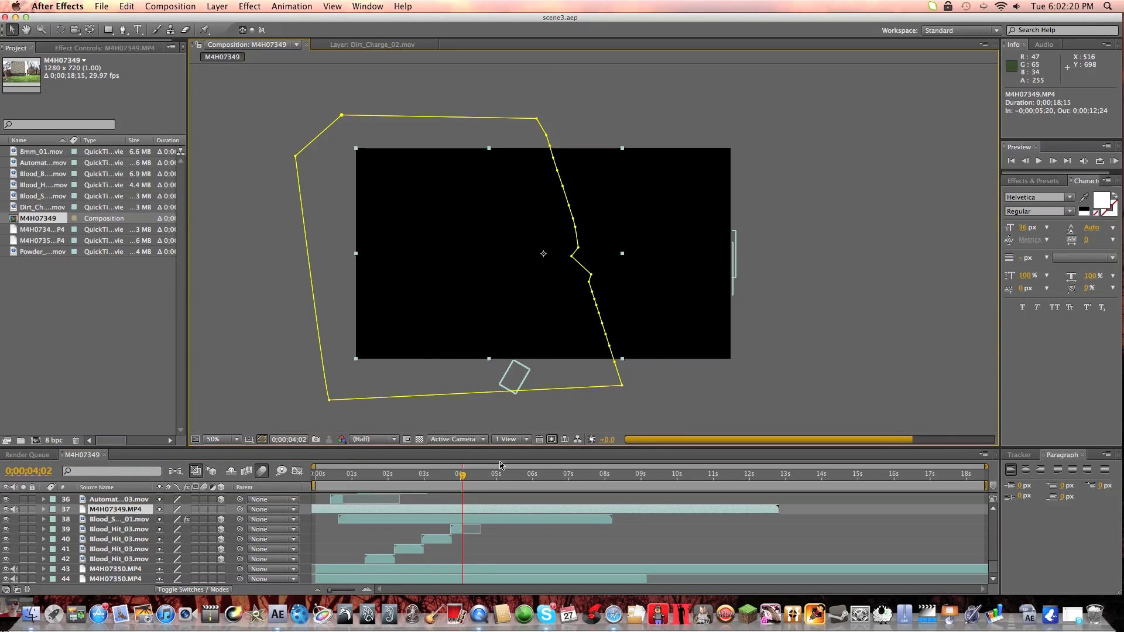
pyautogui.press('space')
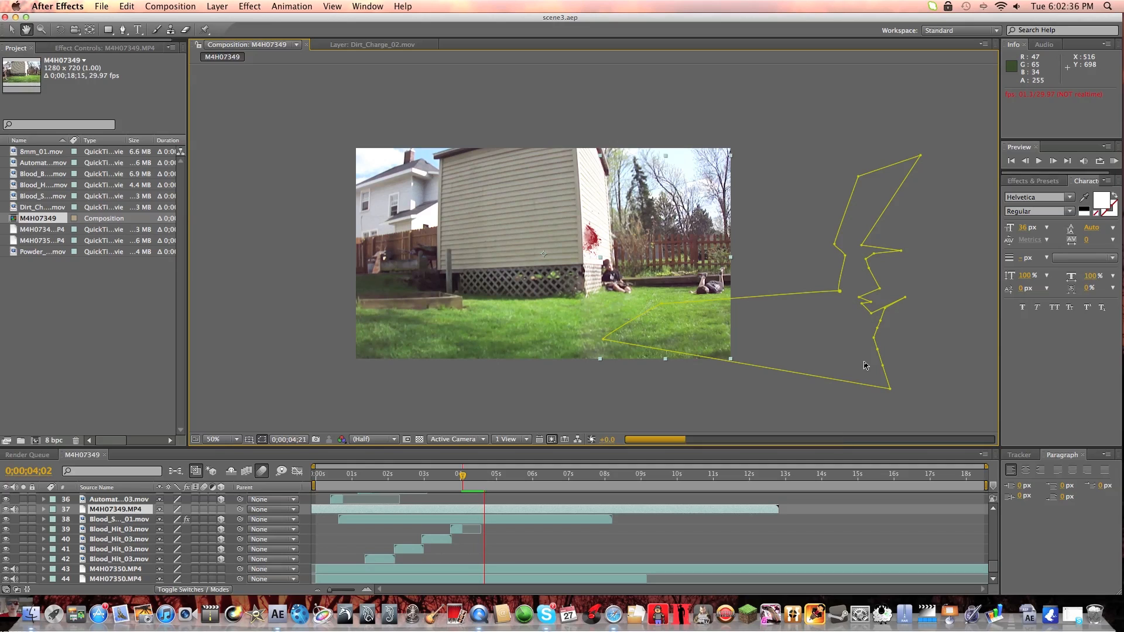
pyautogui.press('space')
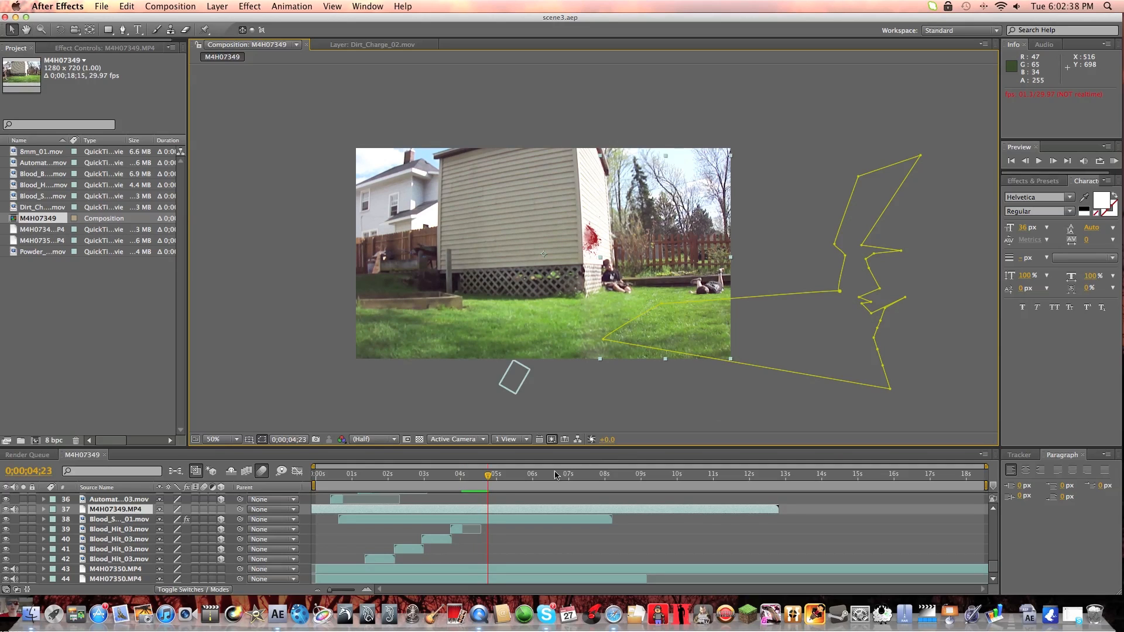
# Scrub back to 0;00;00;19, deselect the footage layer, and preview the shell casing flying over the grass up to 0;00;00;21.
pyautogui.moveTo(490, 486); pyautogui.dragTo(457, 483)
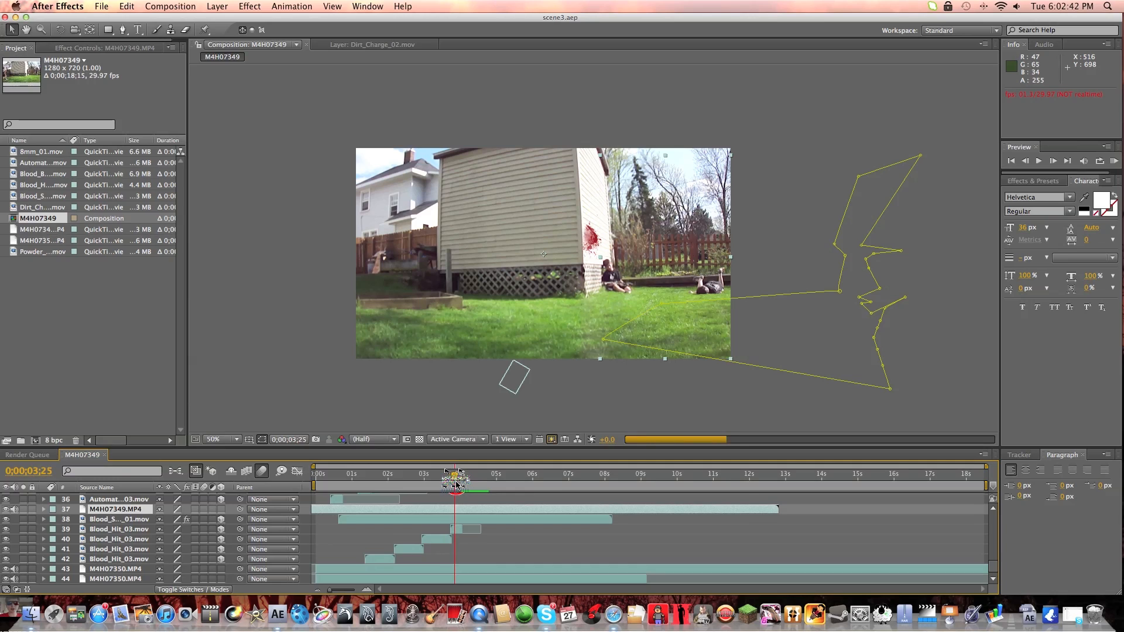
pyautogui.click(450, 476)
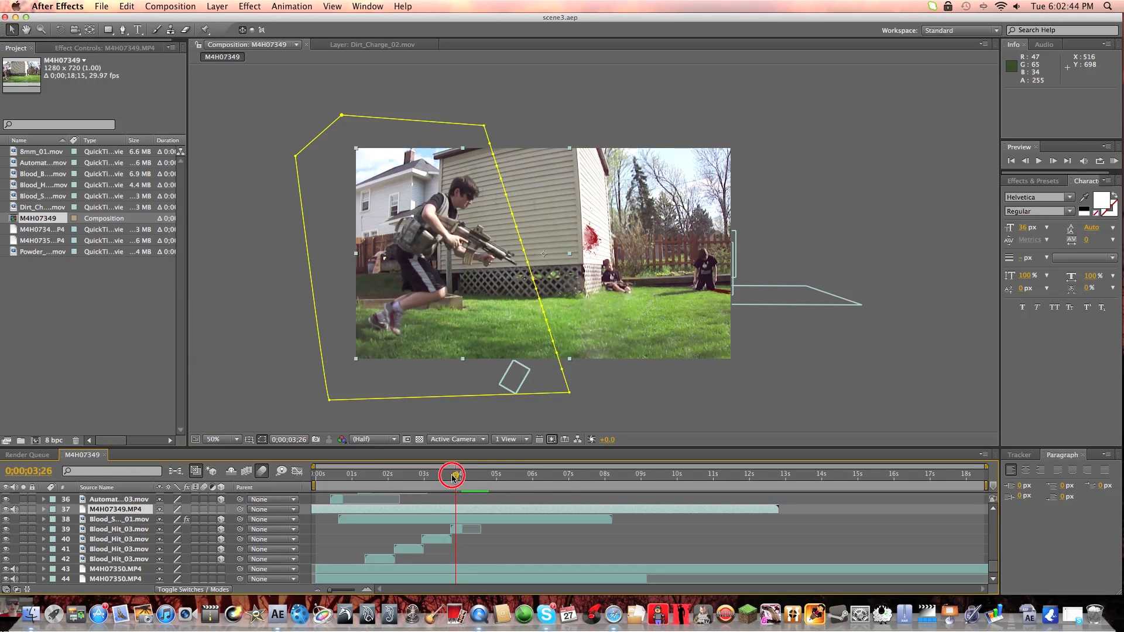
pyautogui.moveTo(446, 478); pyautogui.dragTo(338, 488)
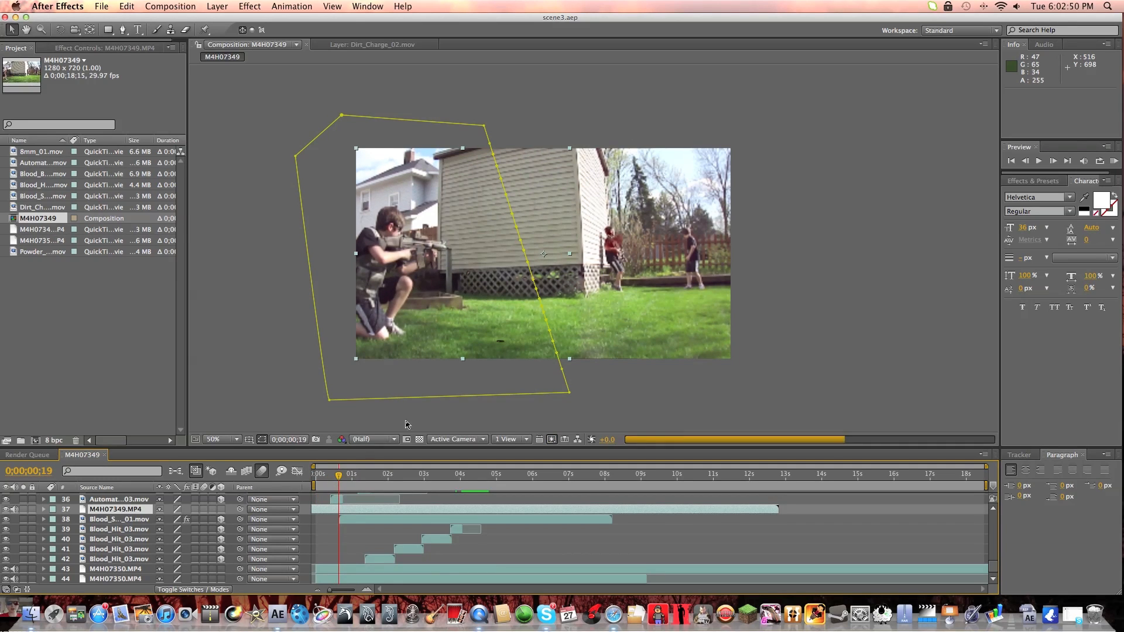
pyautogui.click(659, 389)
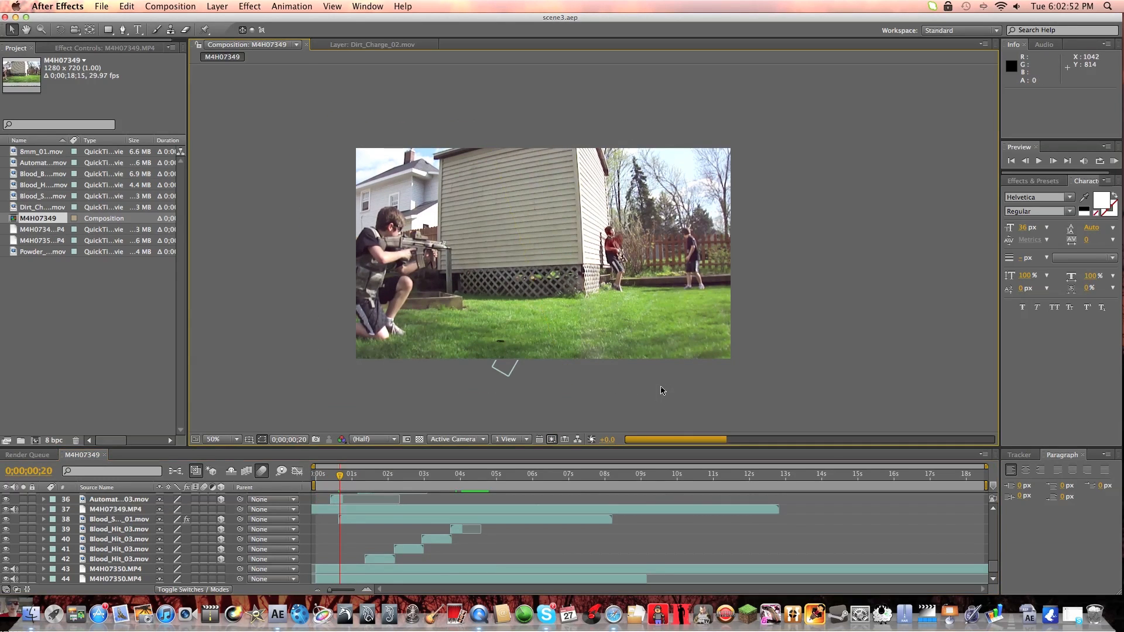
pyautogui.press('space')
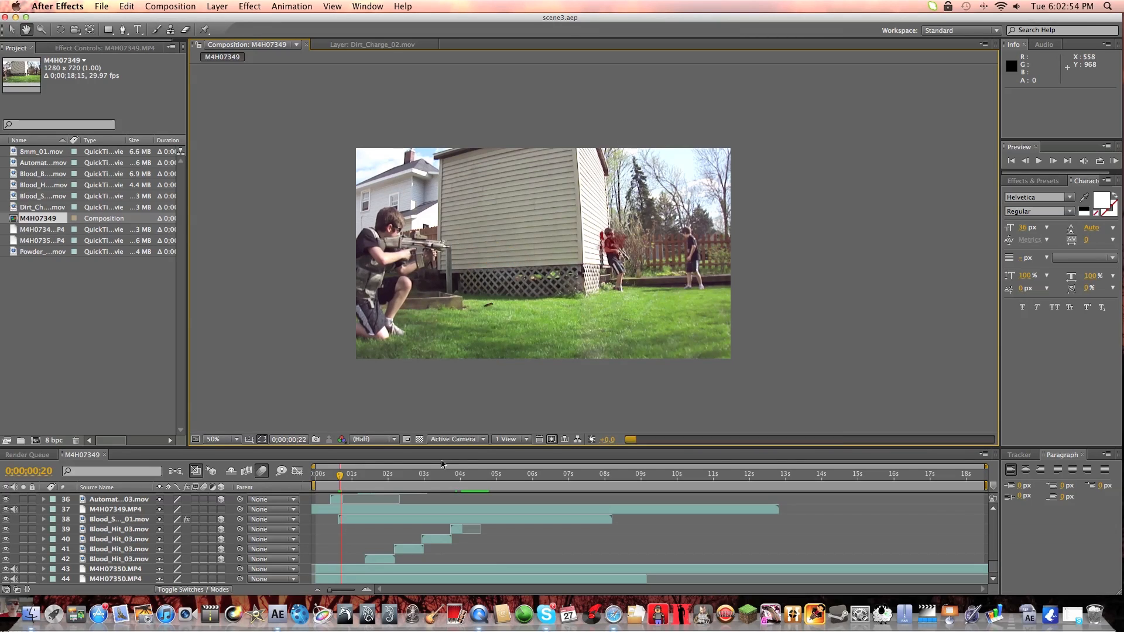
pyautogui.press('space')
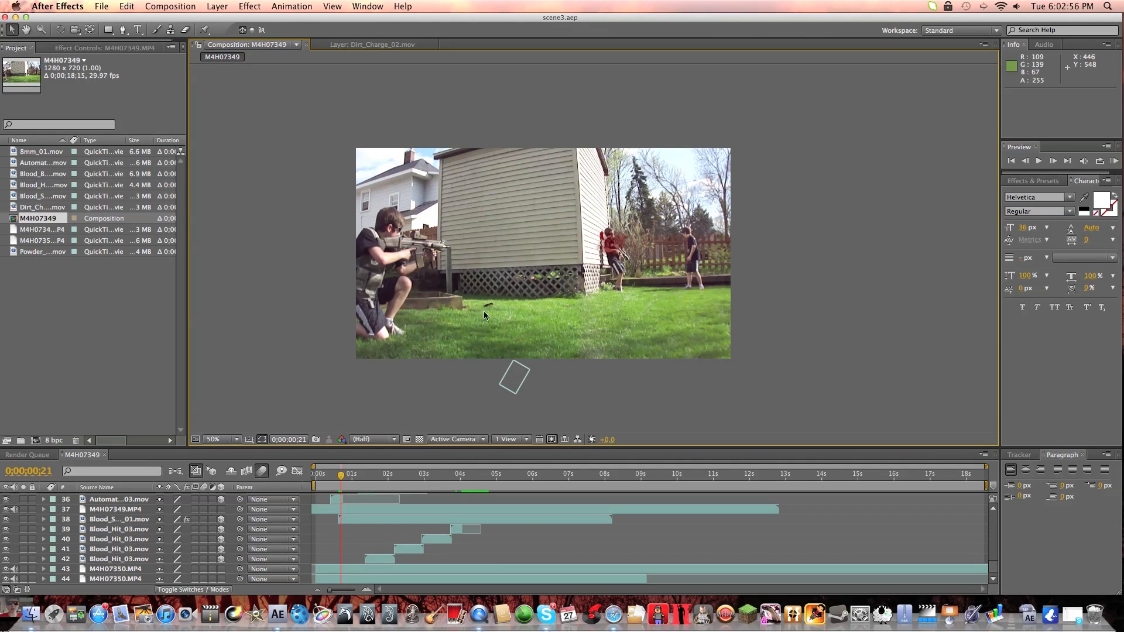
# Open the 8mm_01.mov clip on layer 24 on its own and preview the spinning shell casing up to 0;00;02;07.
pyautogui.scroll(6, 140, 554)
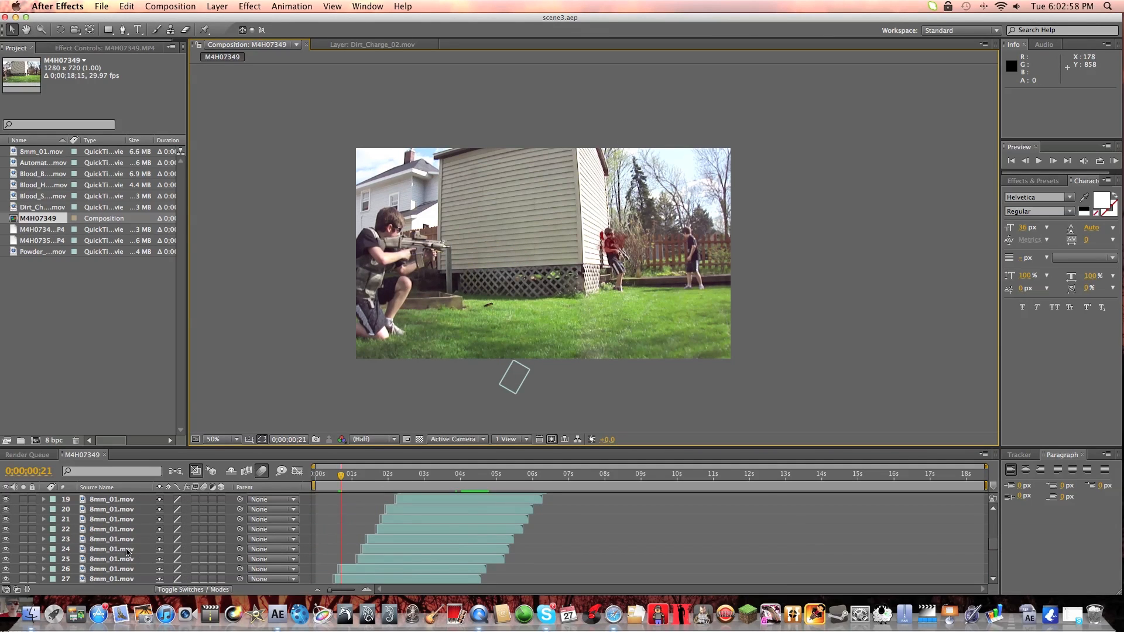
pyautogui.doubleClick(121, 550)
pyautogui.moveTo(341, 478); pyautogui.dragTo(364, 478)
pyautogui.press('space')
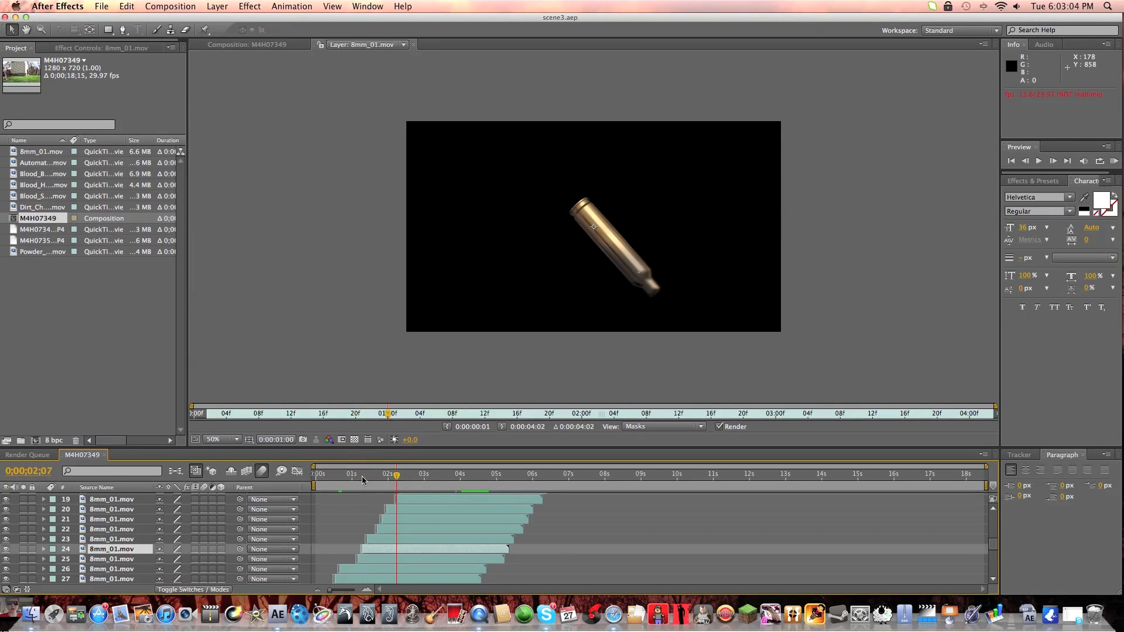